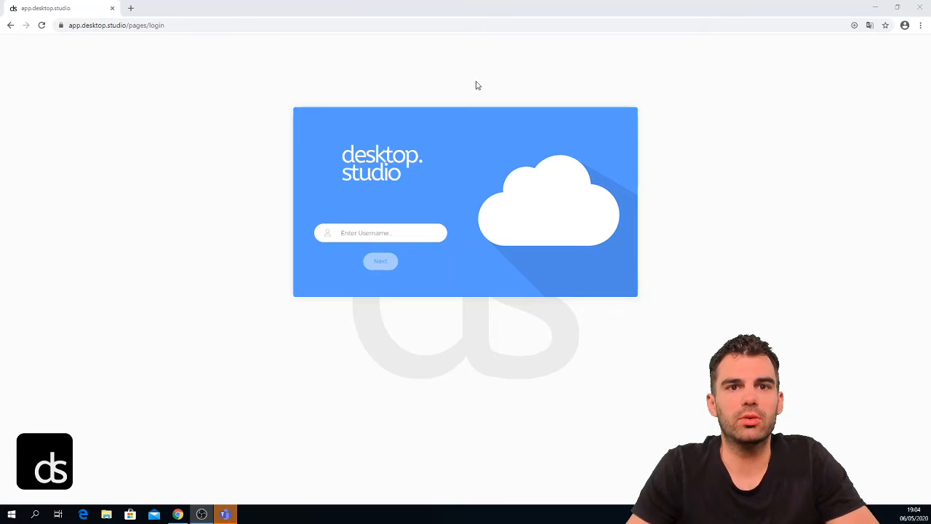
Step: Enter the account e-mail as the username on the desktop.studio login page and submit it
{"action": "left_click", "coordinate": [420, 232]}
{"action": "left_click", "coordinate": [420, 232]}
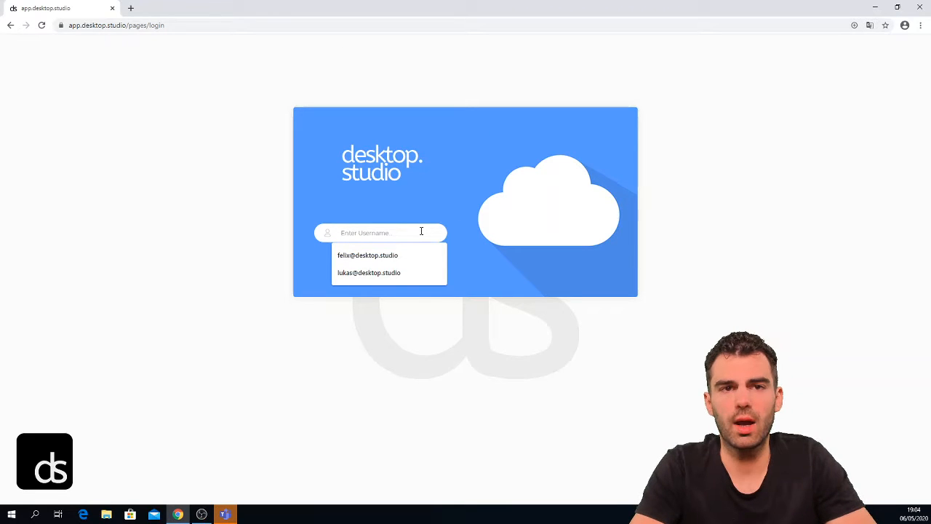
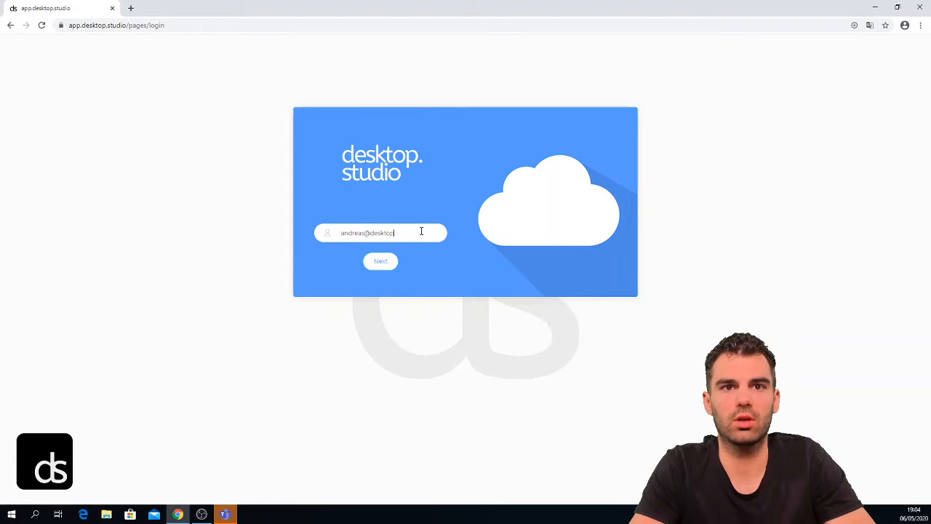
{"action": "key", "text": "Return"}
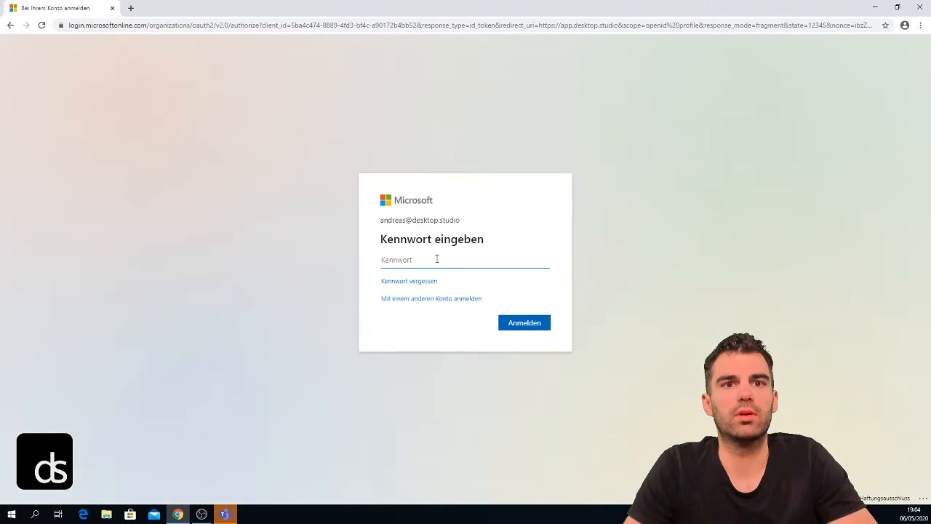
Step: Enter the account password on the Microsoft sign-in page and sign in
{"action": "type", "text": "•••••••••••"}
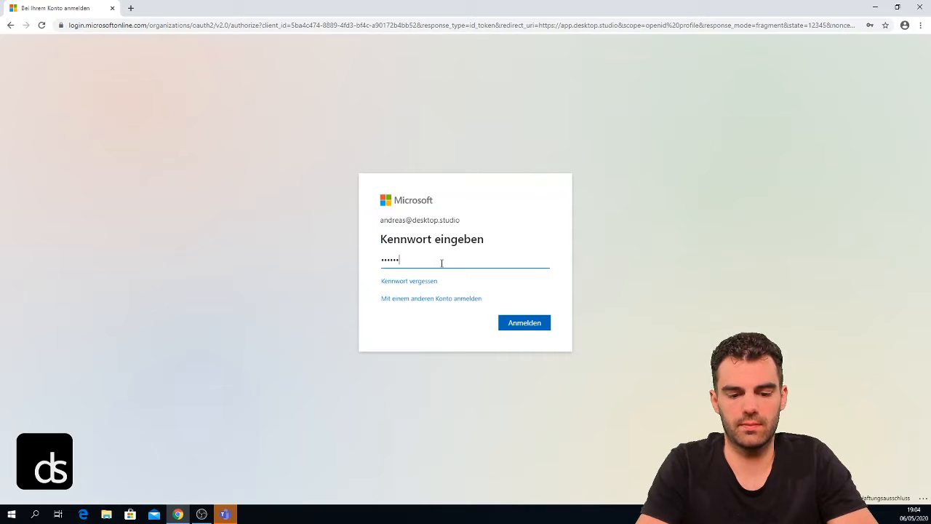
{"action": "key", "text": "Return"}
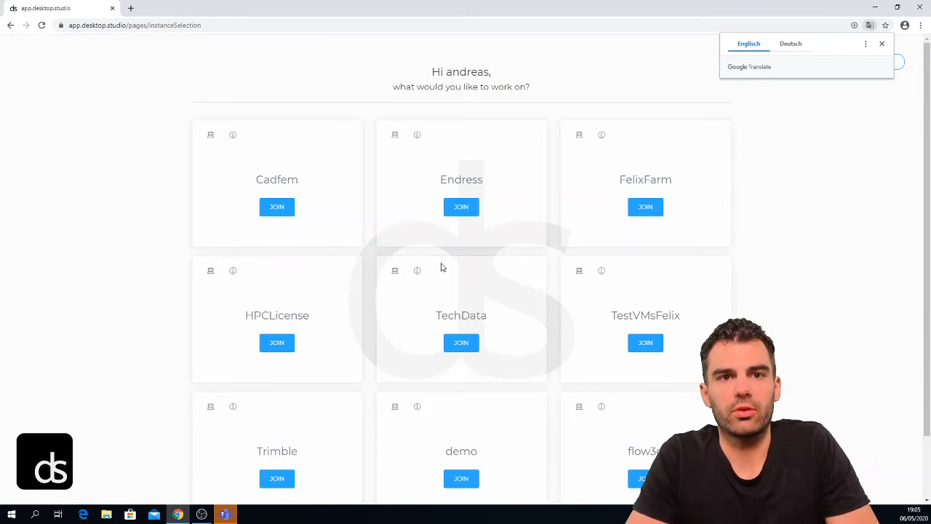
Step: Join the Cadfem workspace from the instance selection page
{"action": "left_click", "coordinate": [280, 205]}
{"action": "left_click", "coordinate": [271, 209]}
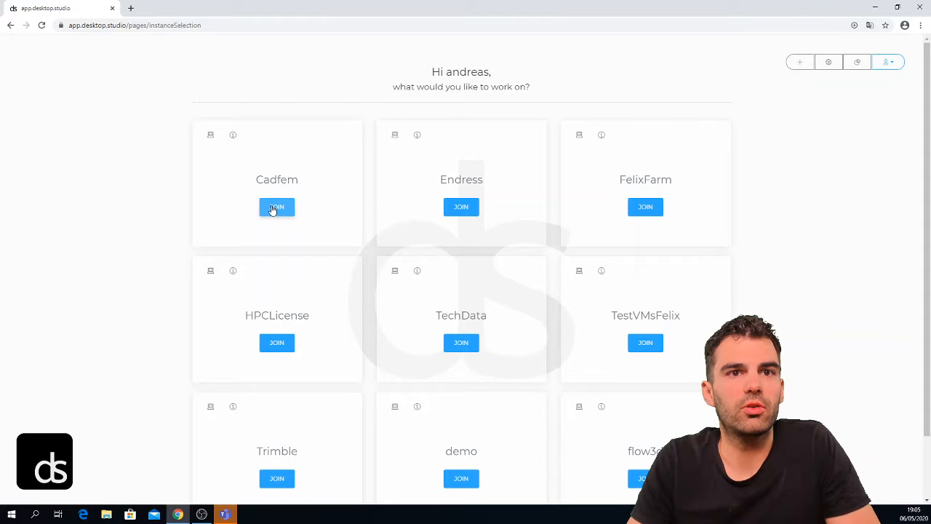
{"action": "left_click", "coordinate": [274, 209]}
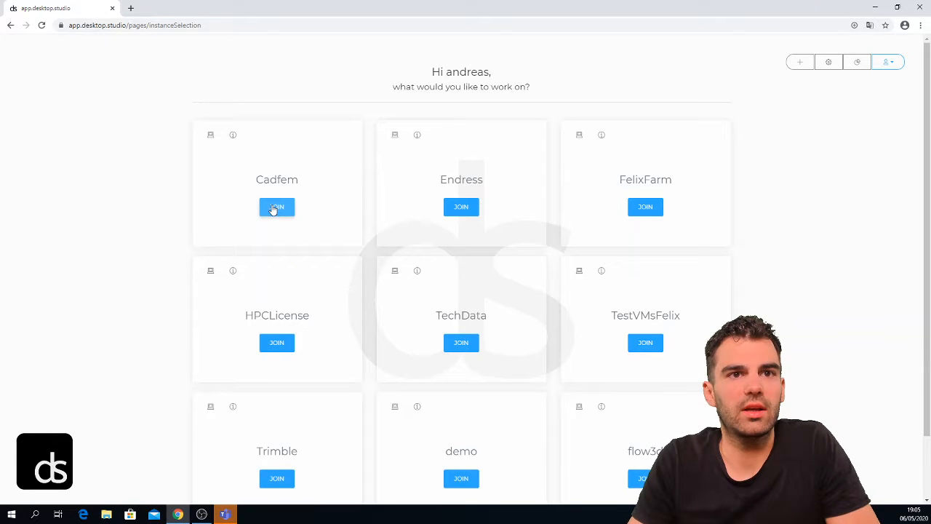
{"action": "left_click", "coordinate": [273, 208]}
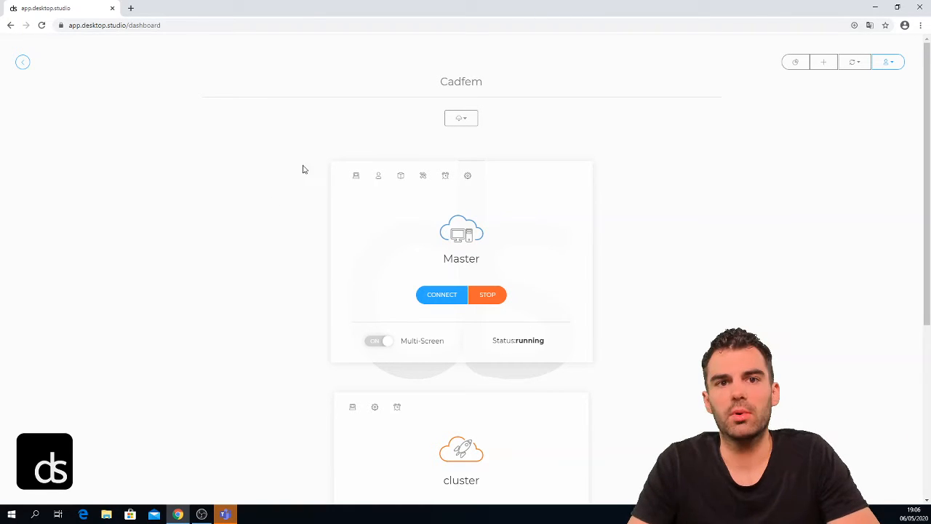
{"action": "scroll", "coordinate": [276, 160], "scroll_direction": "down", "scroll_amount": 2}
{"action": "scroll", "coordinate": [239, 119], "scroll_direction": "down", "scroll_amount": 1}
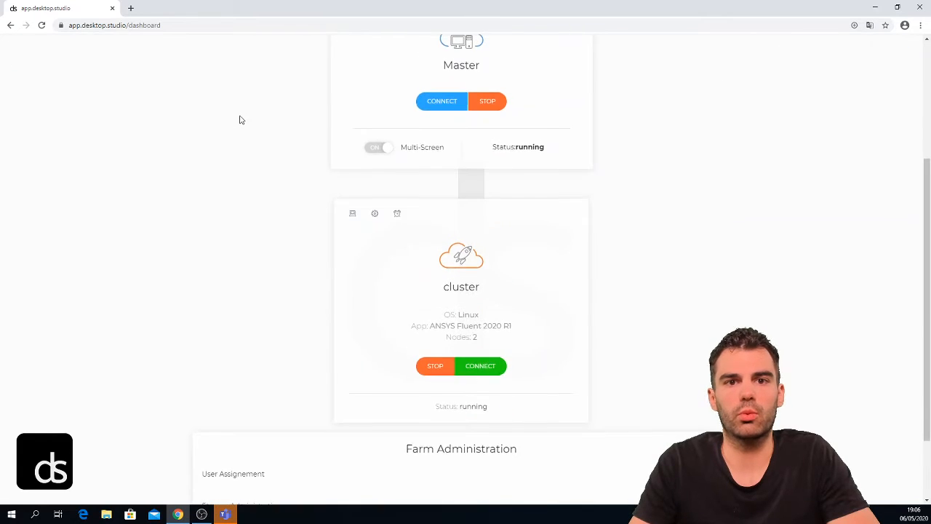
{"action": "scroll", "coordinate": [237, 120], "scroll_direction": "up", "scroll_amount": 2}
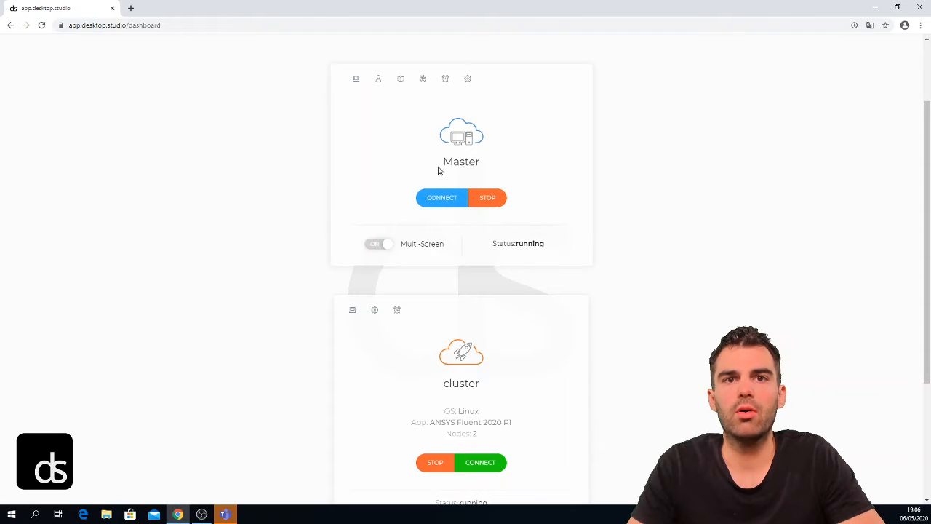
{"action": "scroll", "coordinate": [436, 174], "scroll_direction": "up", "scroll_amount": 2}
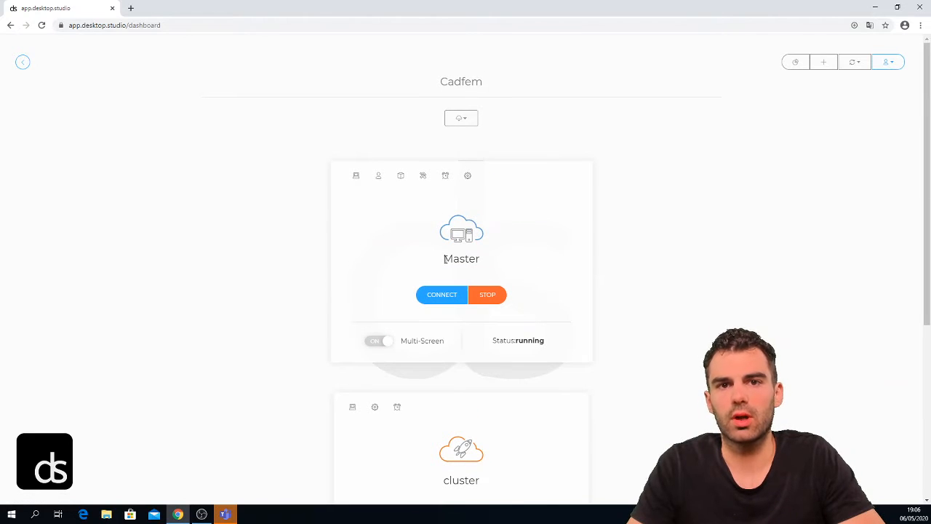
{"action": "scroll", "coordinate": [426, 220], "scroll_direction": "down", "scroll_amount": 2}
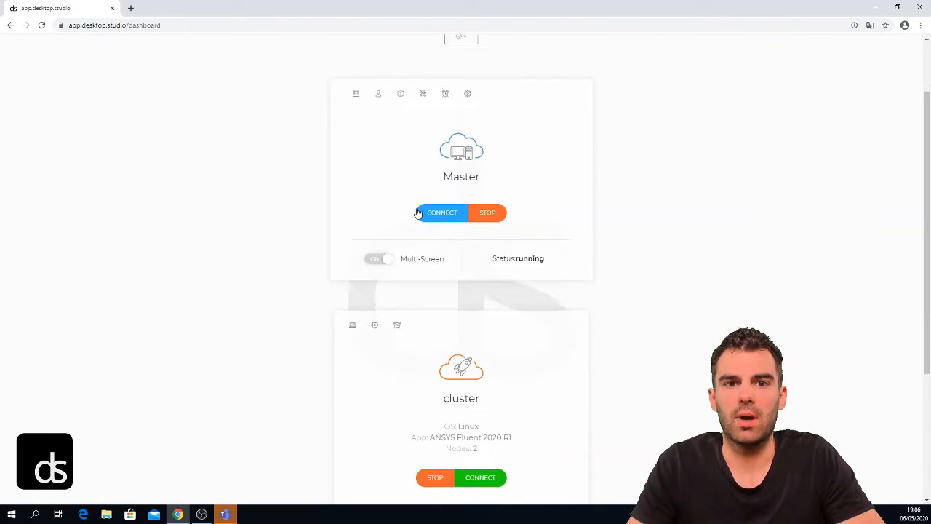
{"action": "scroll", "coordinate": [386, 293], "scroll_direction": "down", "scroll_amount": 1}
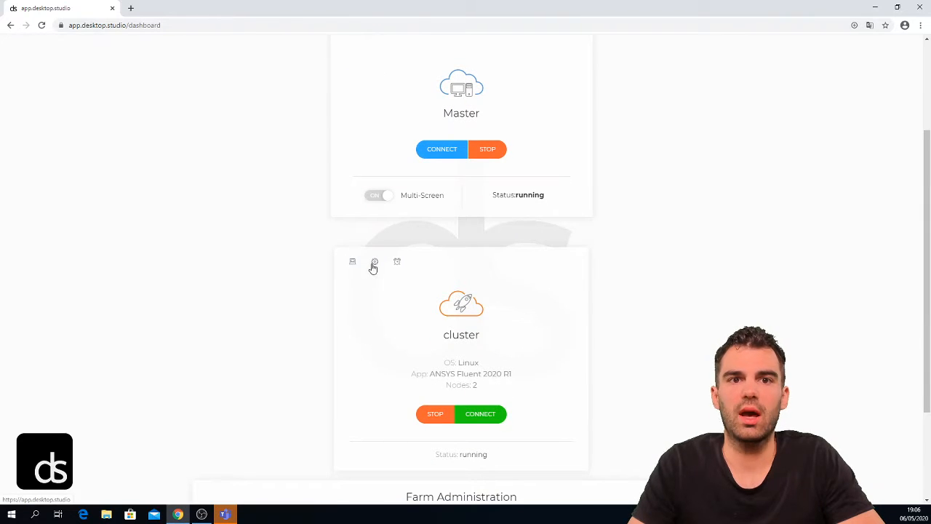
{"action": "left_click", "coordinate": [373, 263]}
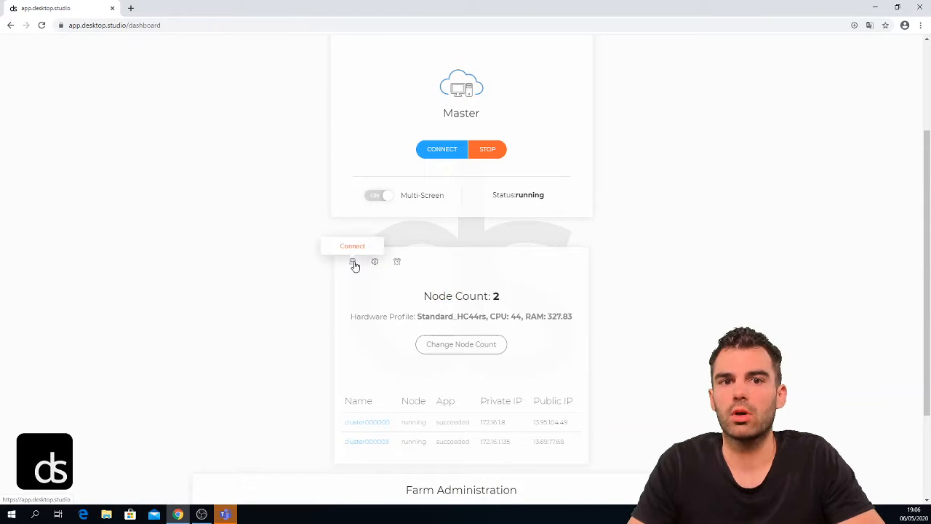
{"action": "left_click", "coordinate": [357, 266]}
{"action": "scroll", "coordinate": [431, 275], "scroll_direction": "down", "scroll_amount": 2}
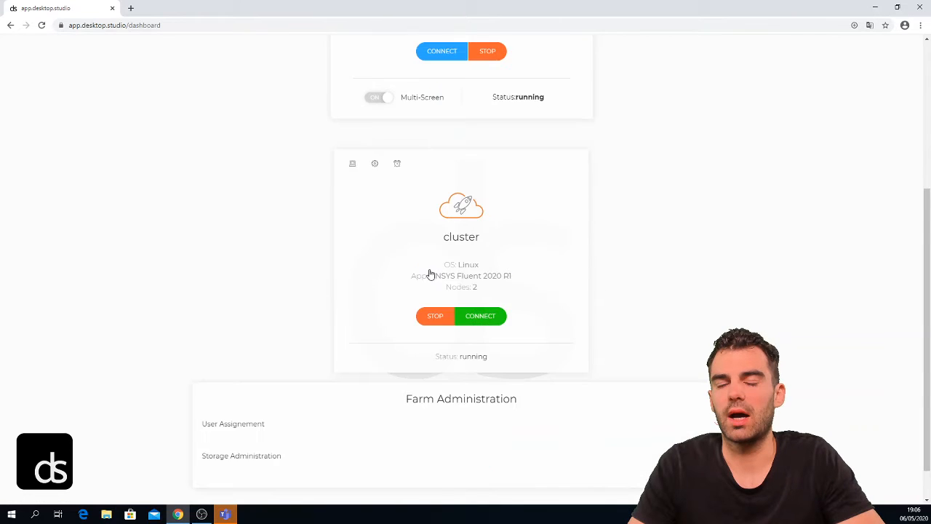
{"action": "scroll", "coordinate": [431, 285], "scroll_direction": "up", "scroll_amount": 2}
{"action": "scroll", "coordinate": [431, 285], "scroll_direction": "up", "scroll_amount": 1}
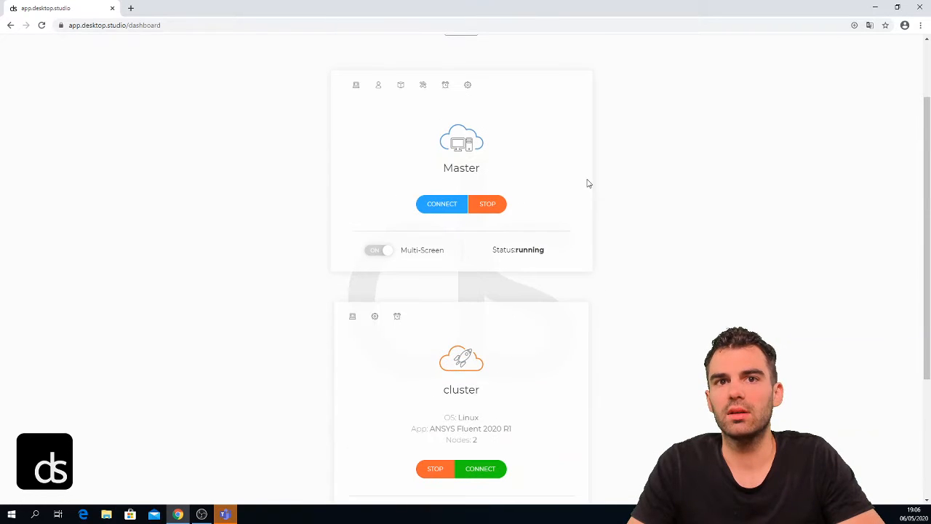
Step: Connect to the Master machine by running its downloaded remote desktop connection file
{"action": "left_click", "coordinate": [441, 206]}
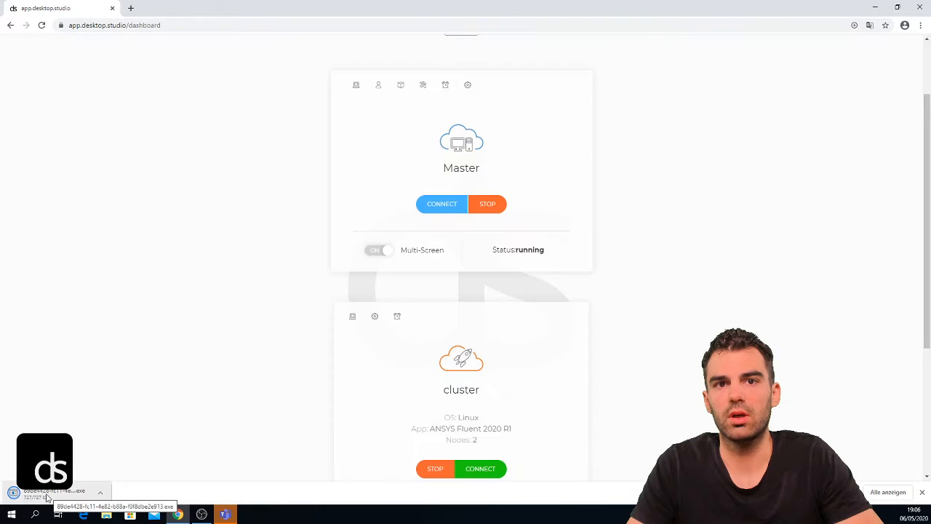
{"action": "left_click", "coordinate": [48, 496]}
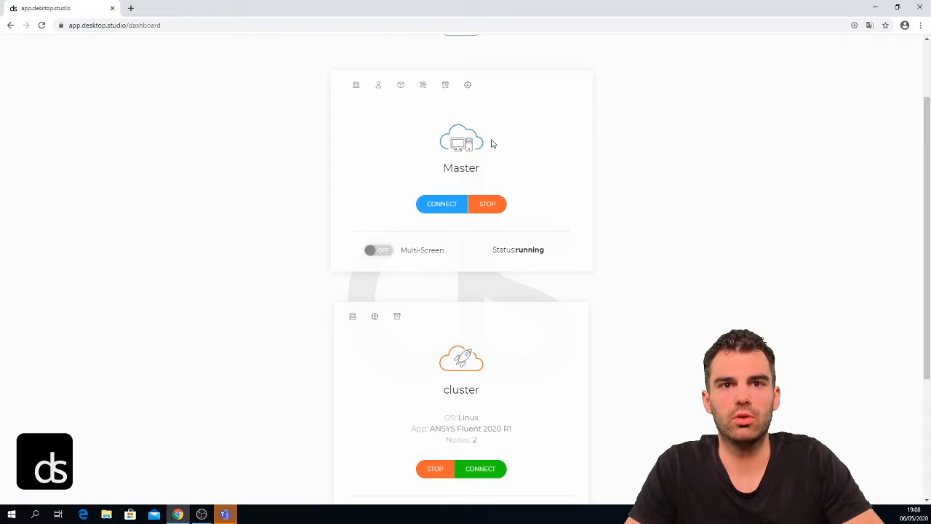
{"action": "left_click", "coordinate": [432, 208]}
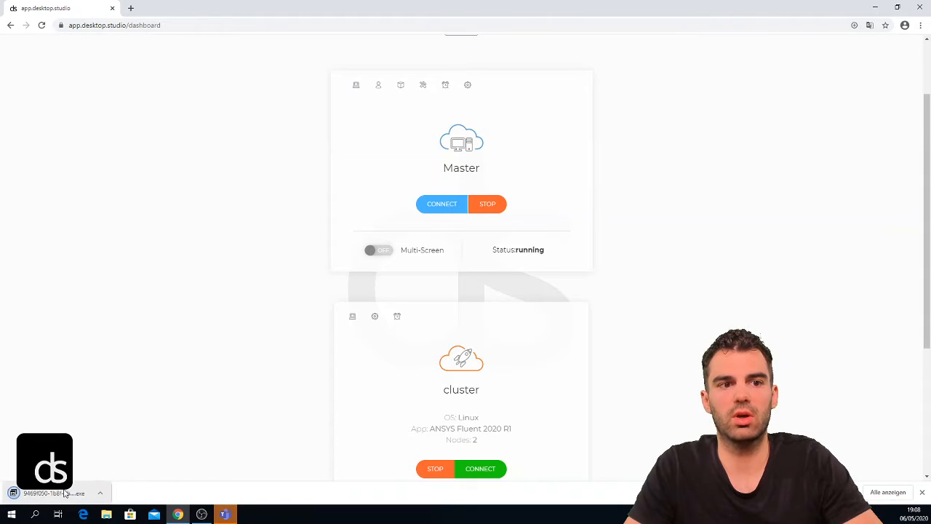
{"action": "left_click", "coordinate": [66, 494]}
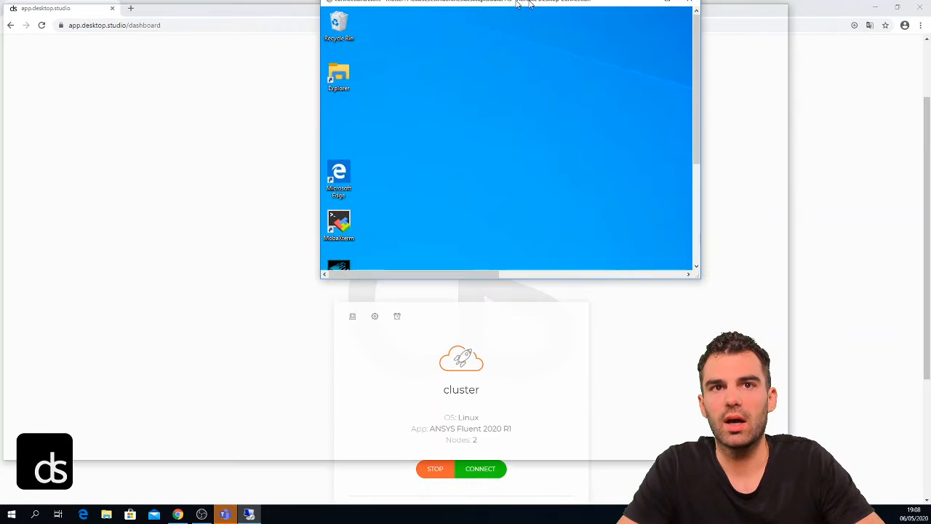
Step: Look around the Master's remote desktop, minimize it, and list the Master's installed applications
{"action": "left_click_drag", "start_coordinate": [517, 3], "coordinate": [537, 4]}
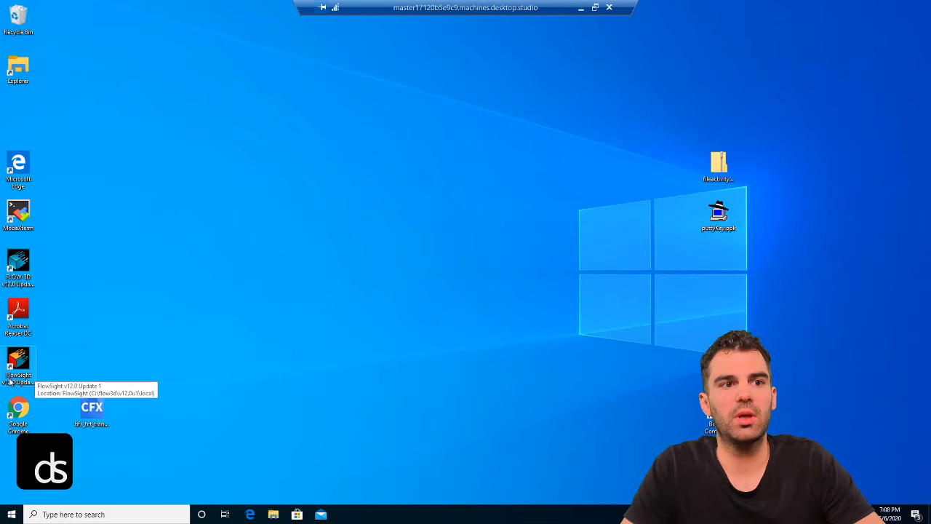
{"action": "left_click", "coordinate": [31, 364]}
{"action": "left_click", "coordinate": [10, 515]}
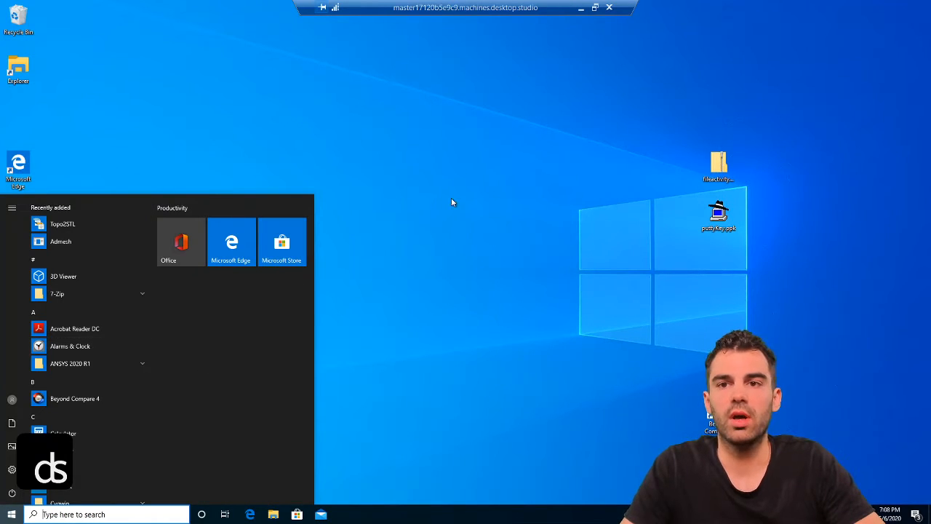
{"action": "left_click", "coordinate": [507, 202]}
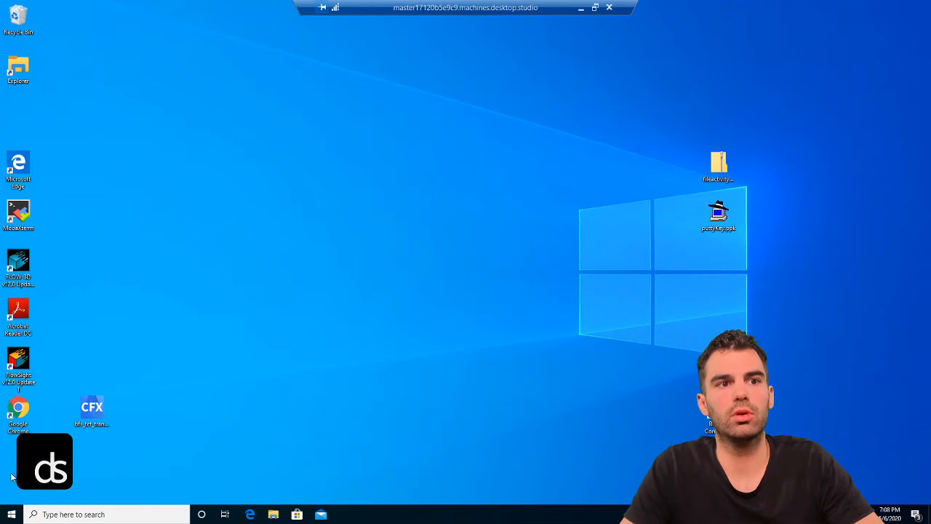
{"action": "left_click", "coordinate": [582, 9]}
{"action": "left_click", "coordinate": [403, 85]}
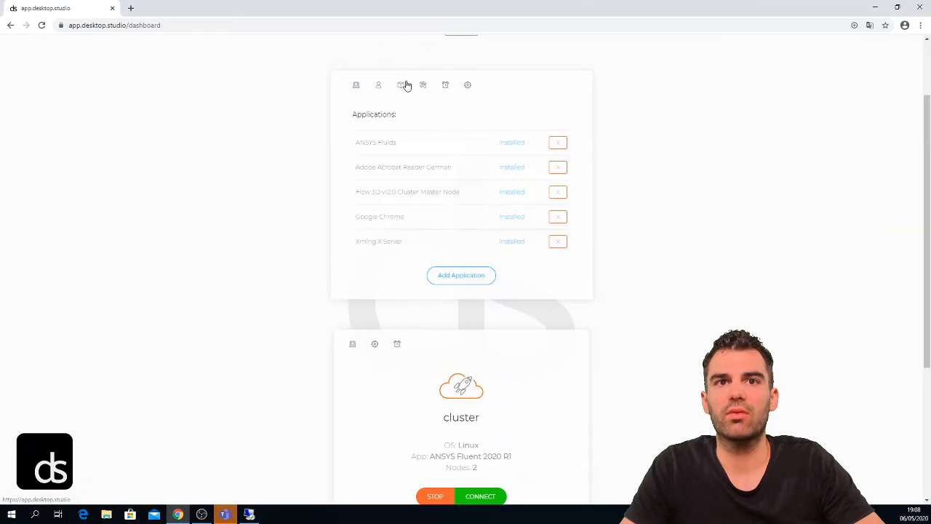
Step: Open the Master's add-application wizard, then go back to the Cadfem dashboard
{"action": "left_click", "coordinate": [476, 282]}
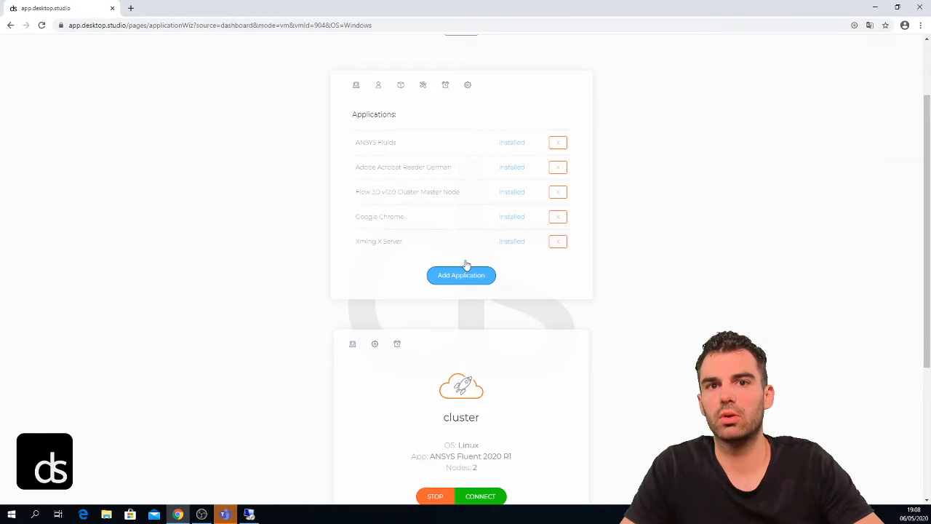
{"action": "left_click", "coordinate": [450, 281]}
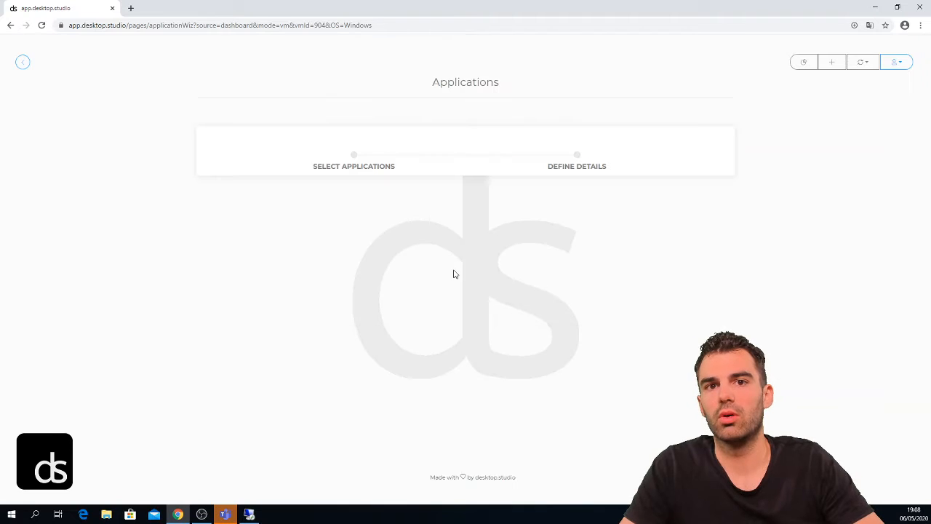
{"action": "scroll", "coordinate": [331, 216], "scroll_direction": "down", "scroll_amount": 2}
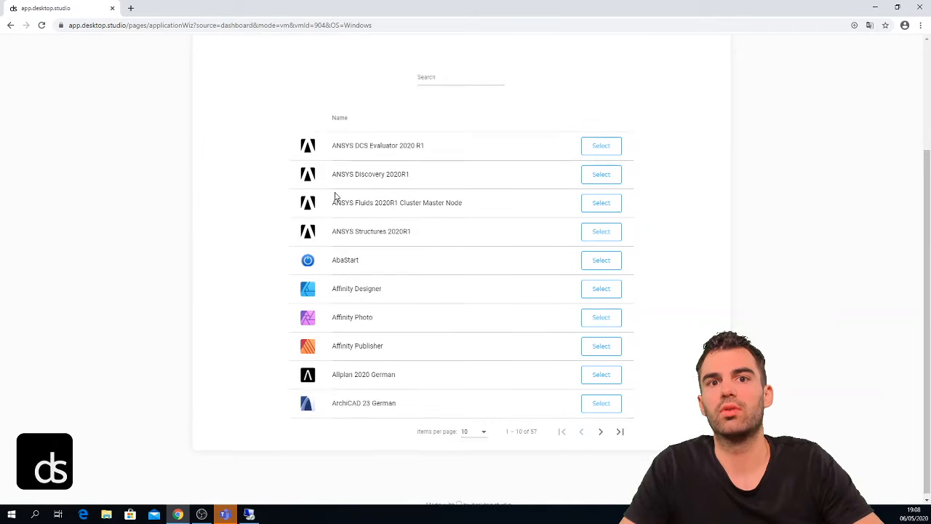
{"action": "scroll", "coordinate": [332, 218], "scroll_direction": "up", "scroll_amount": 1}
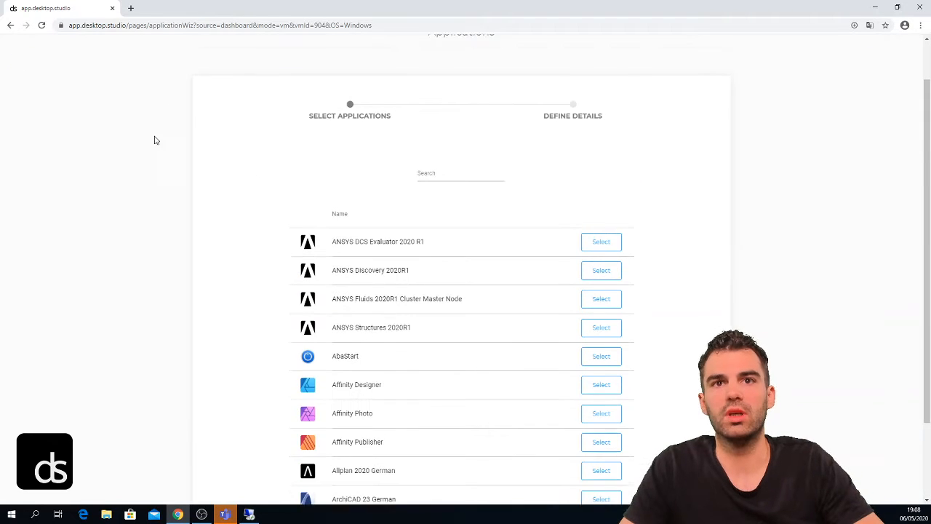
{"action": "scroll", "coordinate": [109, 109], "scroll_direction": "up", "scroll_amount": 1}
{"action": "left_click", "coordinate": [23, 58]}
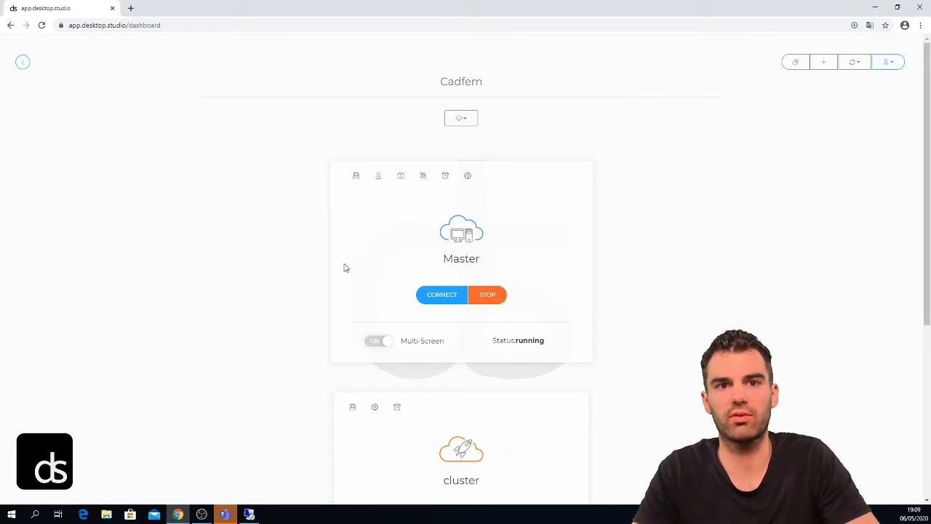
Step: Scroll down to the Fluent cluster card and back up to the Master card
{"action": "scroll", "coordinate": [360, 322], "scroll_direction": "down", "scroll_amount": 3}
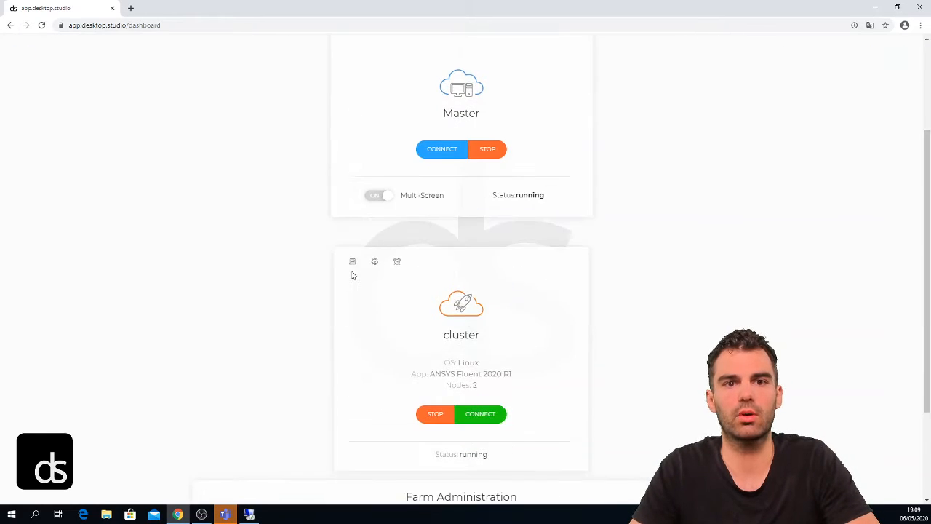
{"action": "scroll", "coordinate": [416, 191], "scroll_direction": "down", "scroll_amount": 2}
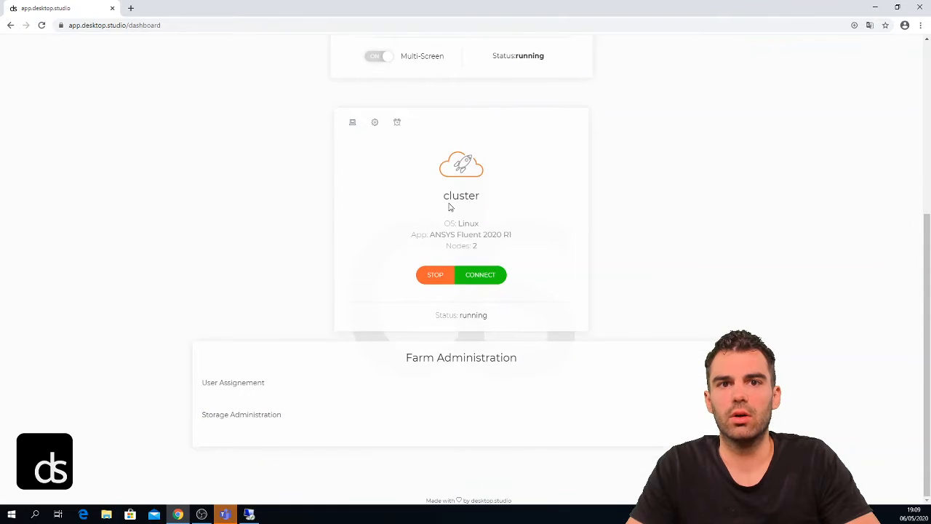
{"action": "scroll", "coordinate": [485, 293], "scroll_direction": "up", "scroll_amount": 4}
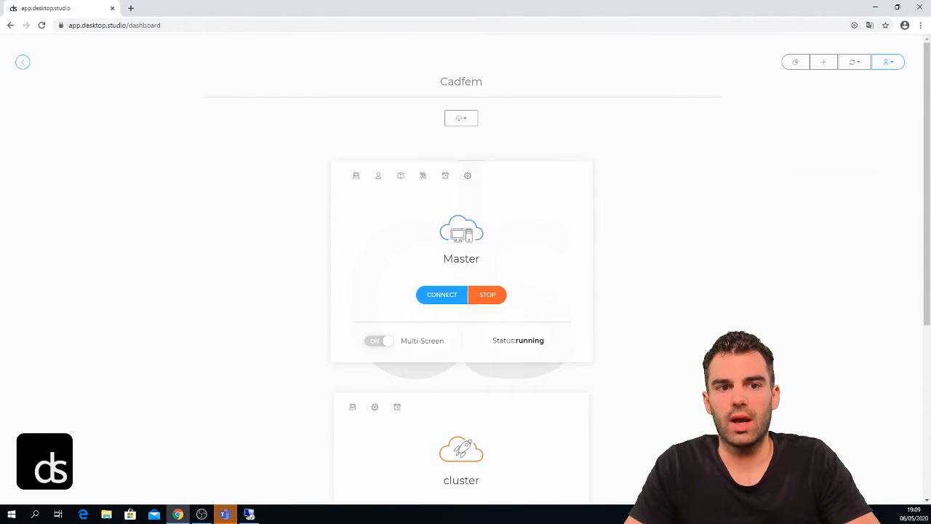
Step: On the remote Master desktop, launch Chrome and go to app.desktop.studio
{"action": "left_click", "coordinate": [249, 514]}
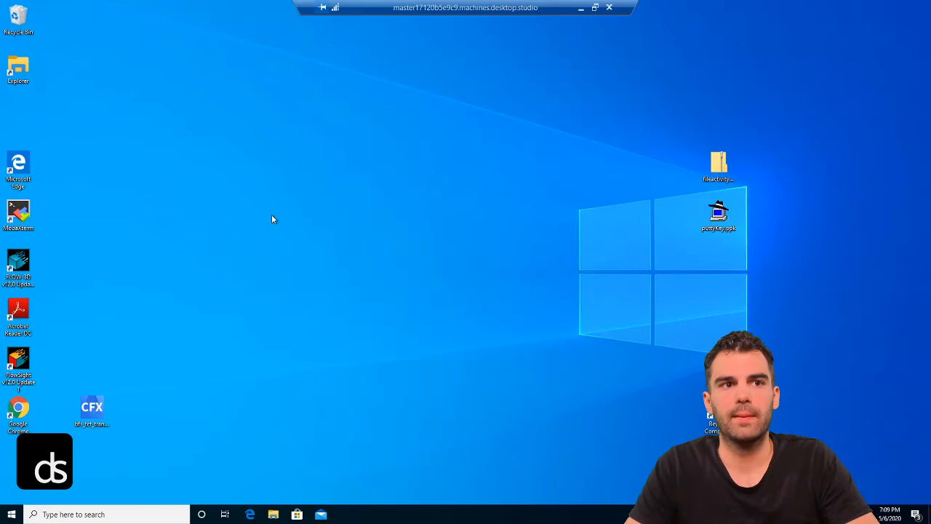
{"action": "double_click", "coordinate": [31, 419]}
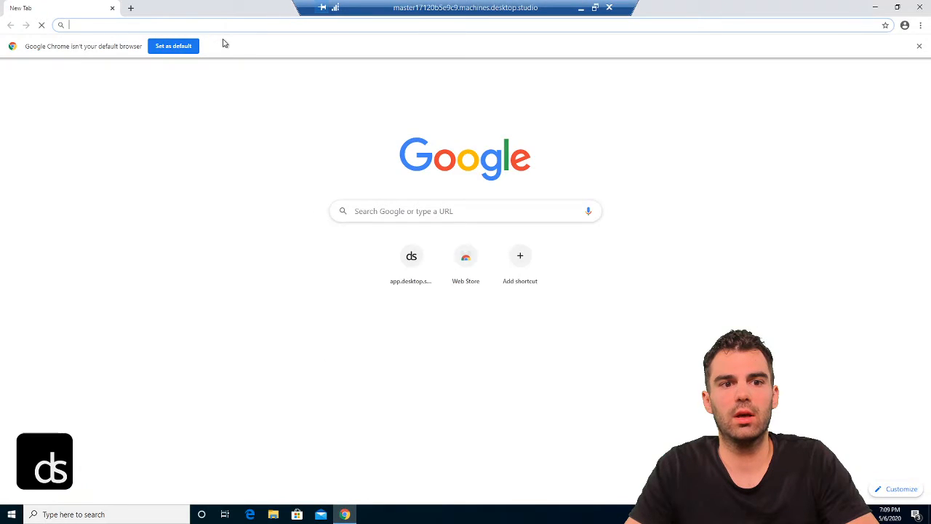
{"action": "left_click", "coordinate": [919, 46]}
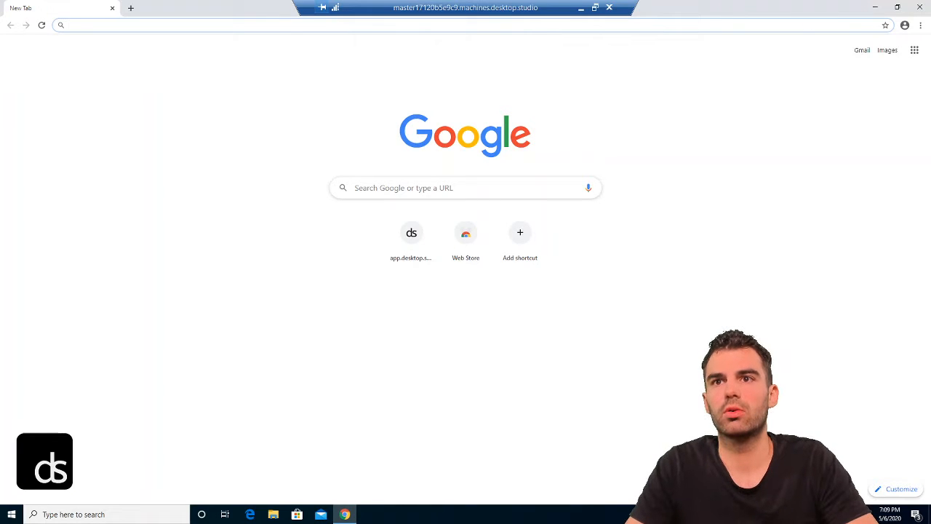
{"action": "type", "text": "app"}
{"action": "key", "text": "Return"}
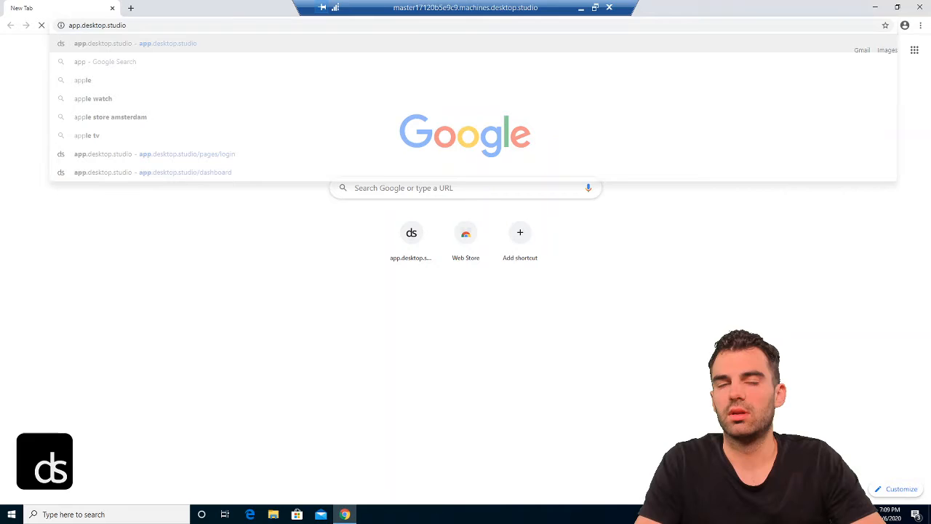
Step: Sign in with the saved account username and join the Cadfem dashboard
{"action": "left_click", "coordinate": [404, 235]}
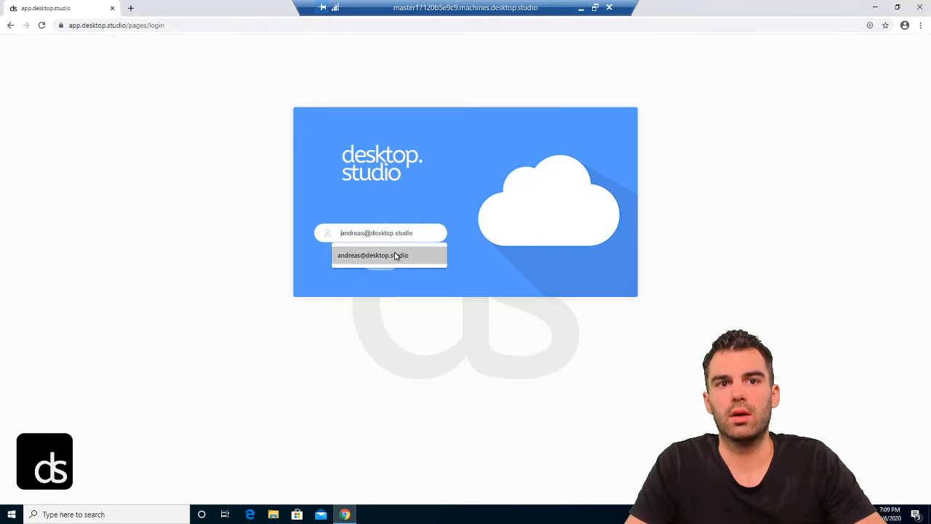
{"action": "left_click", "coordinate": [391, 252]}
{"action": "left_click", "coordinate": [385, 263]}
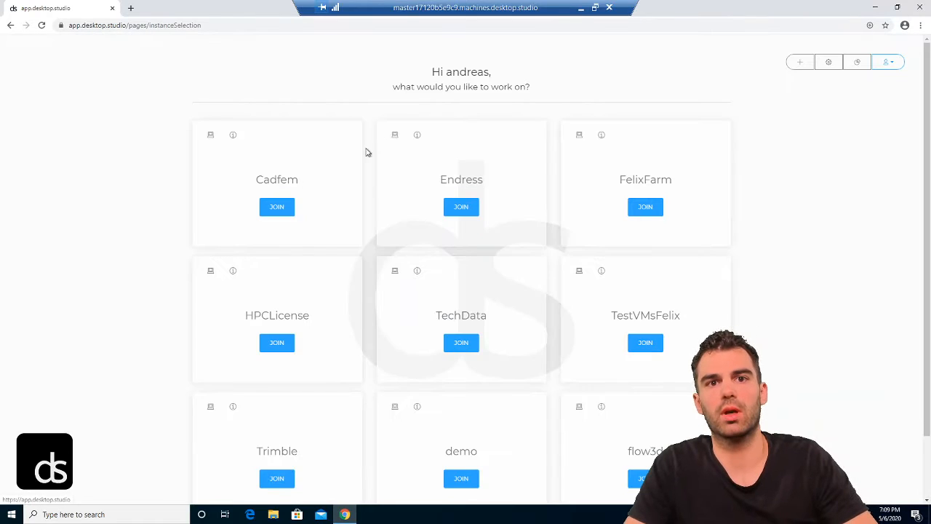
{"action": "left_click", "coordinate": [277, 207]}
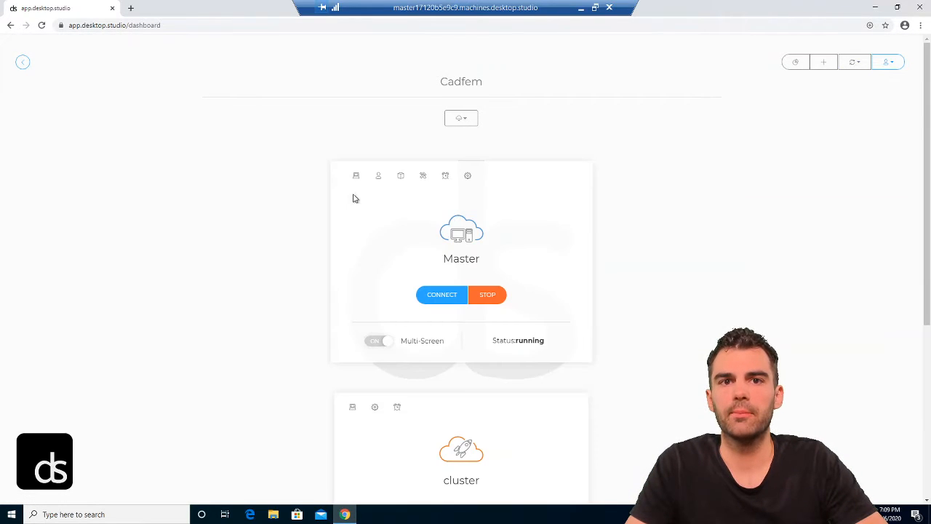
Step: Connect to the running cluster and acknowledge the download instruction
{"action": "scroll", "coordinate": [420, 186], "scroll_direction": "down", "scroll_amount": 3}
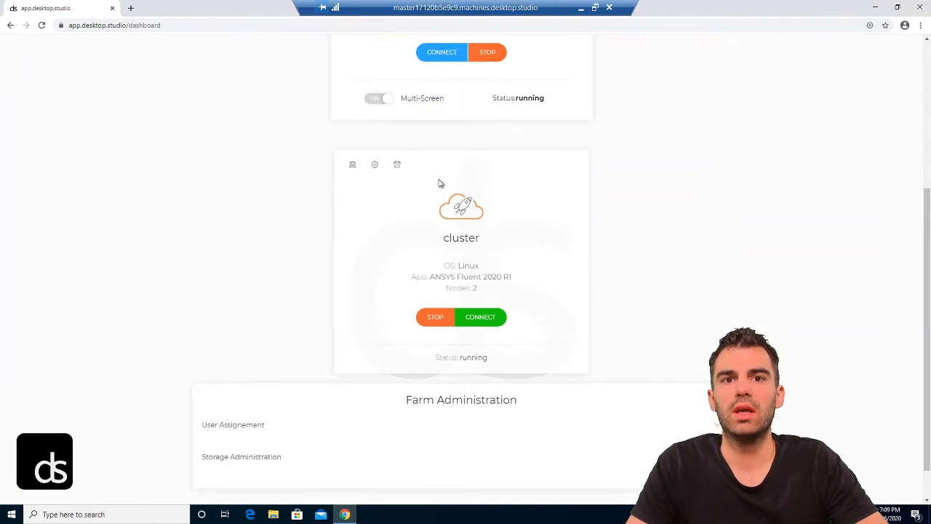
{"action": "scroll", "coordinate": [438, 183], "scroll_direction": "down", "scroll_amount": 1}
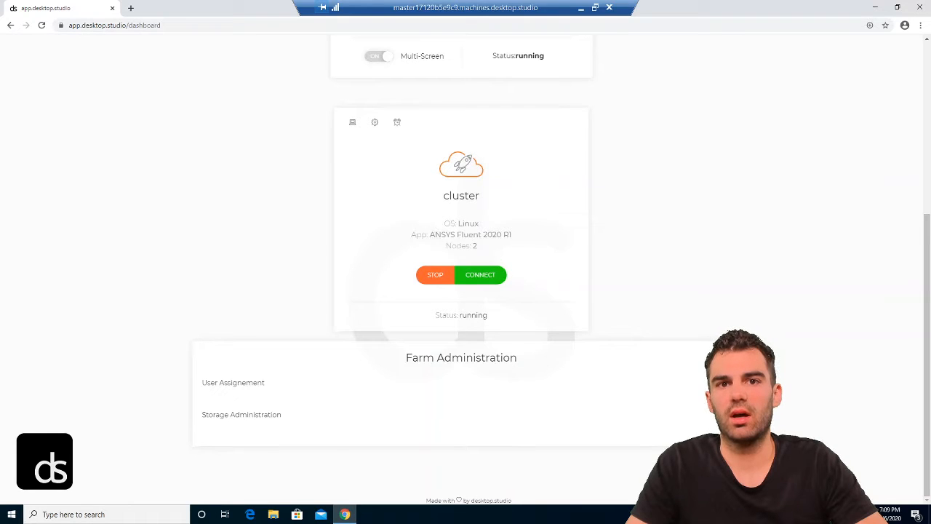
{"action": "left_click_drag", "start_coordinate": [434, 235], "coordinate": [474, 245]}
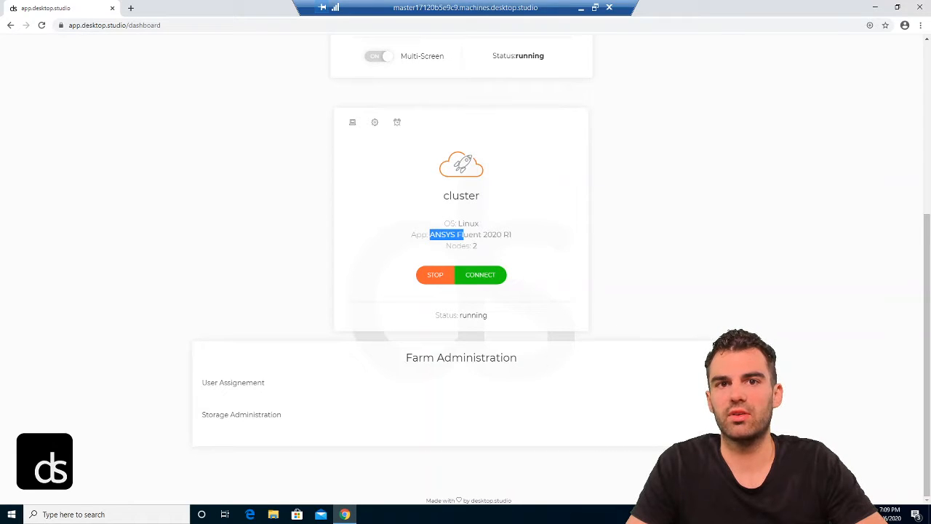
{"action": "left_click", "coordinate": [500, 253]}
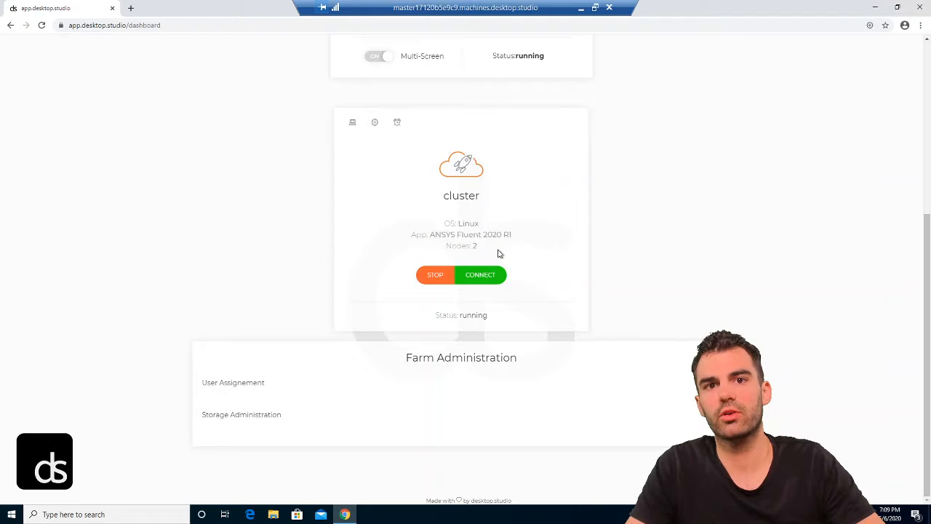
{"action": "left_click", "coordinate": [469, 276]}
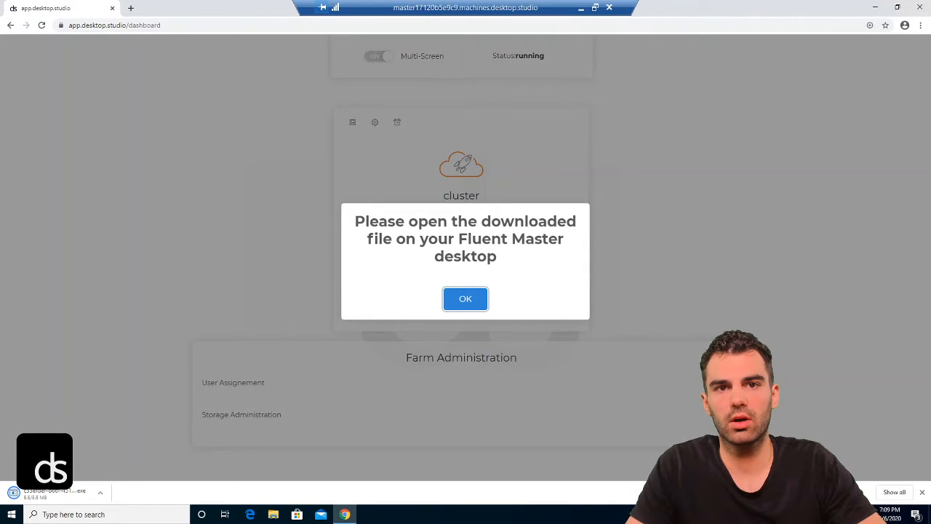
{"action": "left_click", "coordinate": [466, 298]}
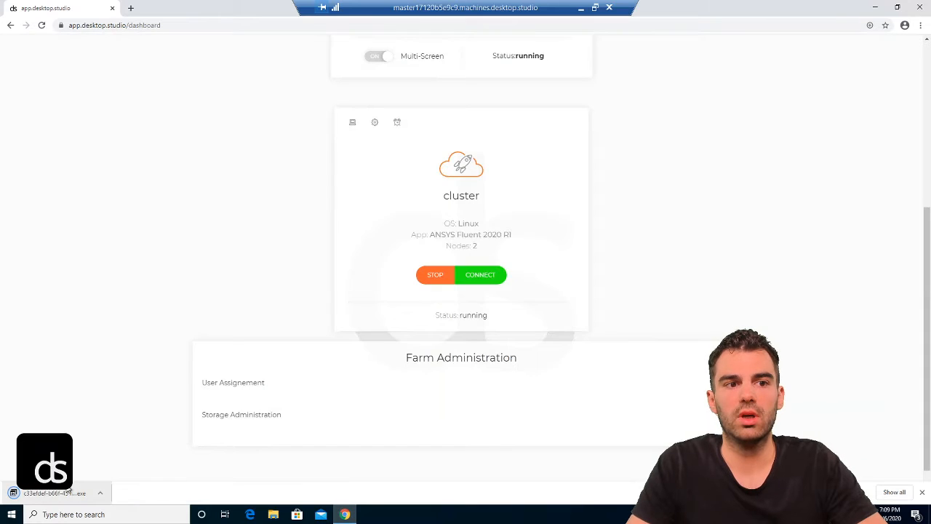
Step: Run the downloaded AnsysFluent connection file, allowing it through UAC
{"action": "left_click", "coordinate": [47, 493]}
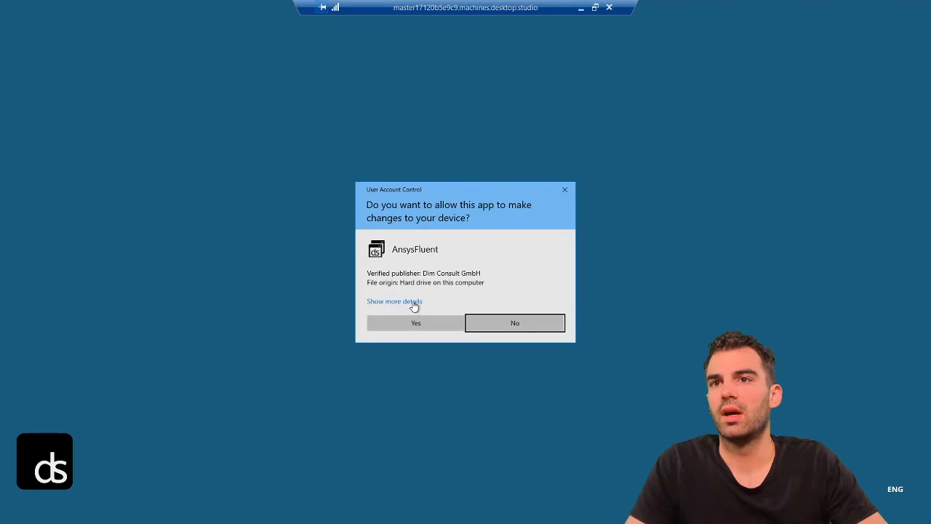
{"action": "left_click", "coordinate": [397, 322]}
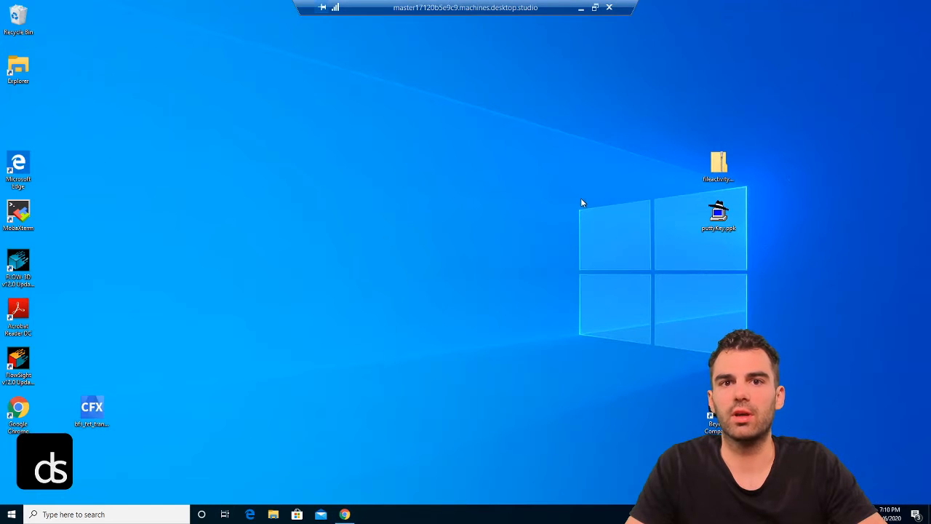
{"action": "left_click", "coordinate": [464, 286]}
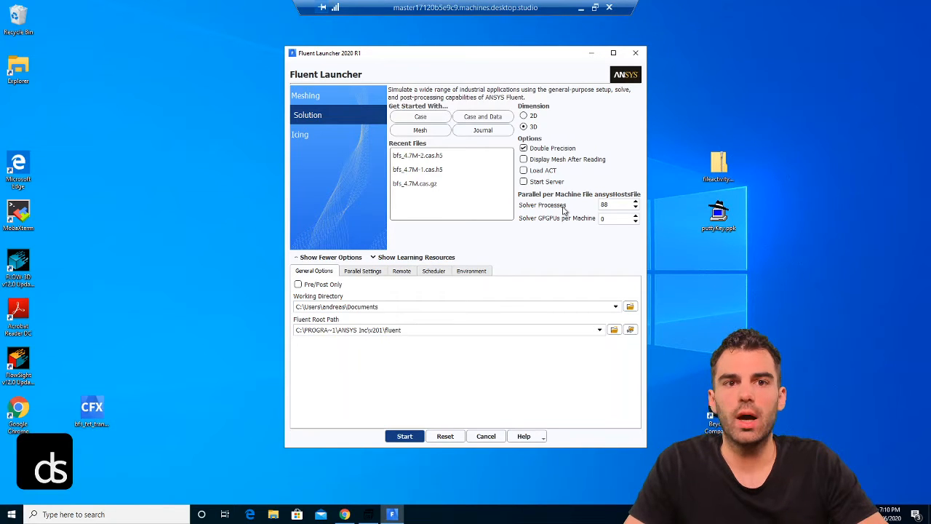
Step: Start Fluent in the launcher with 88 solver processes using the parallel cluster settings
{"action": "double_click", "coordinate": [605, 205]}
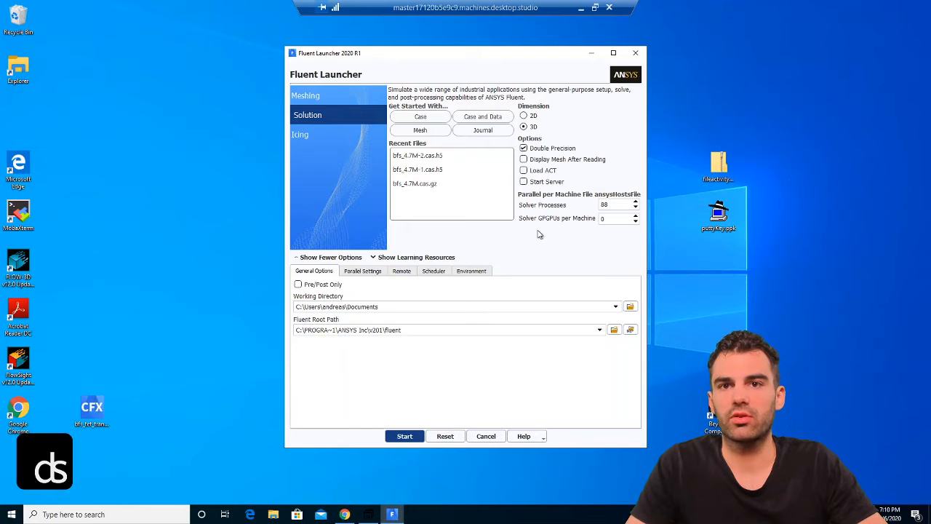
{"action": "double_click", "coordinate": [605, 205]}
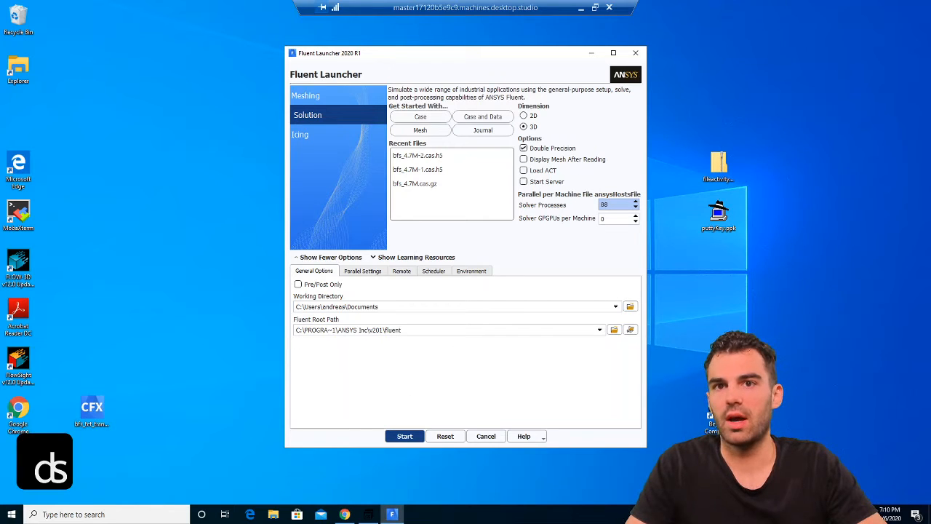
{"action": "left_click", "coordinate": [378, 274]}
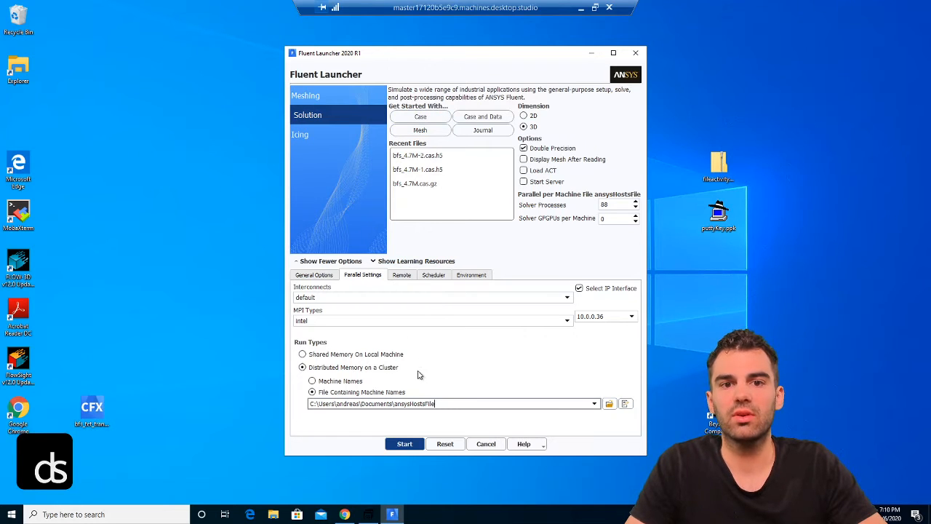
{"action": "left_click", "coordinate": [405, 448]}
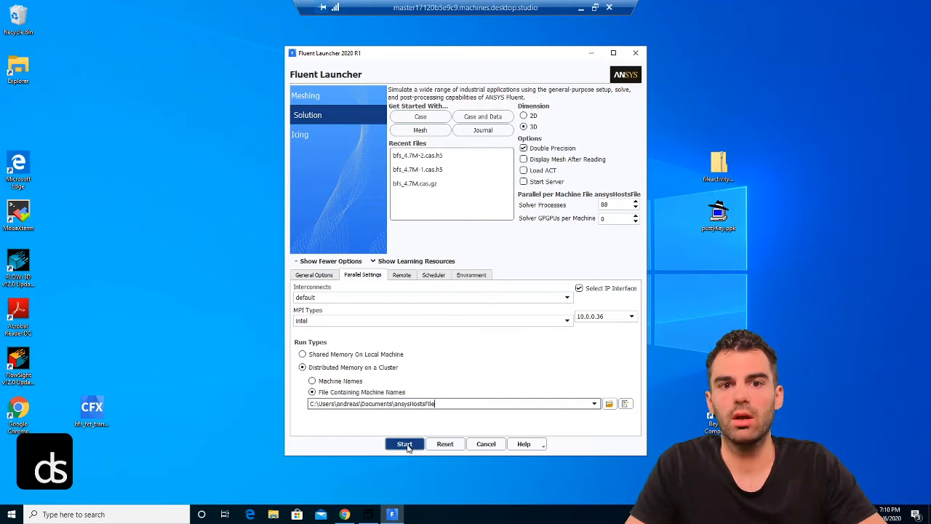
{"action": "left_click", "coordinate": [345, 515]}
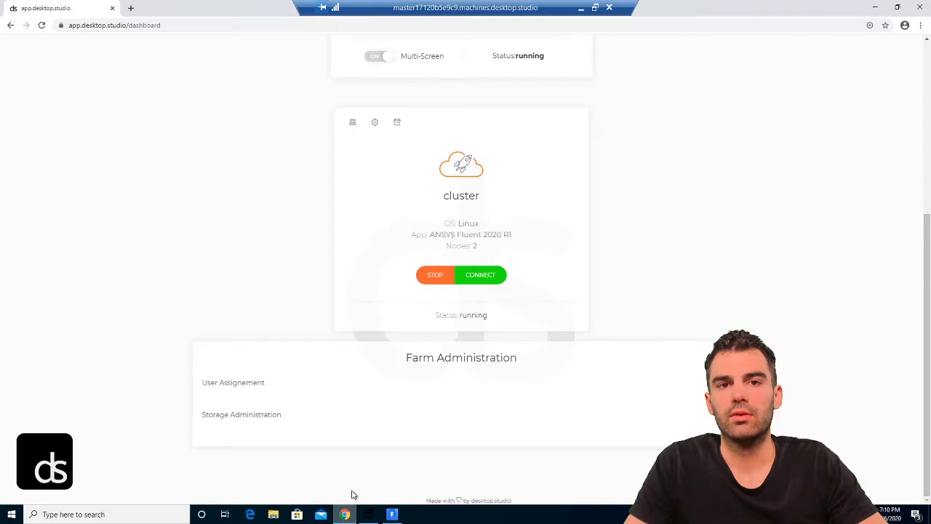
Step: Close the Fluent Launcher window and dismiss the Done confirmation
{"action": "scroll", "coordinate": [510, 249], "scroll_direction": "up", "scroll_amount": 3}
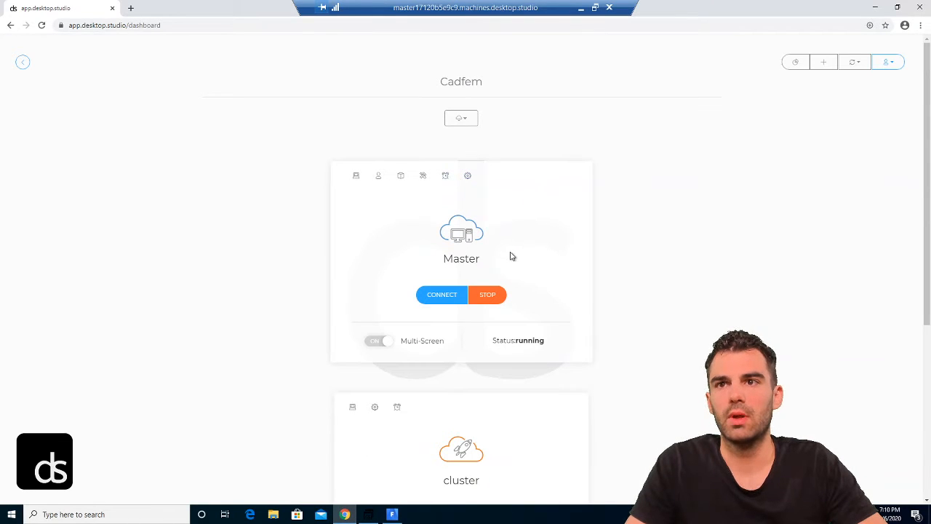
{"action": "scroll", "coordinate": [486, 241], "scroll_direction": "down", "scroll_amount": 2}
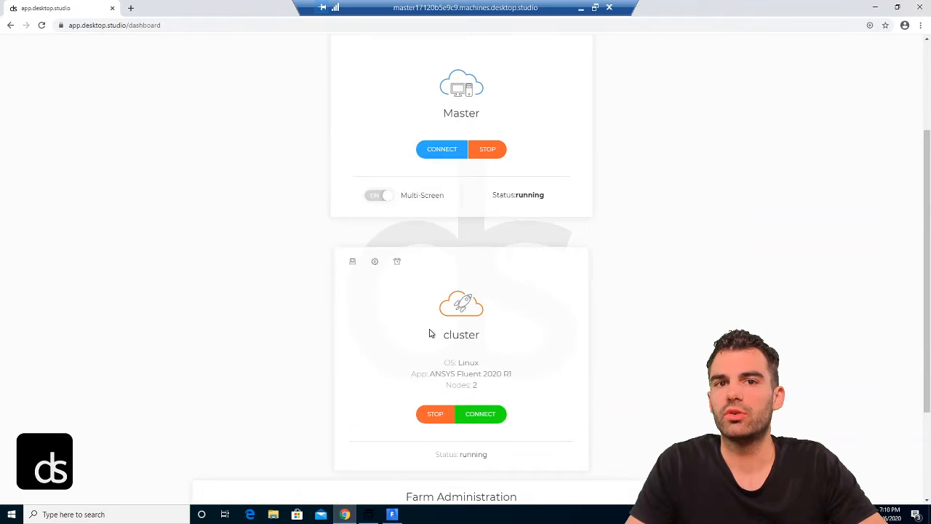
{"action": "left_click", "coordinate": [391, 515]}
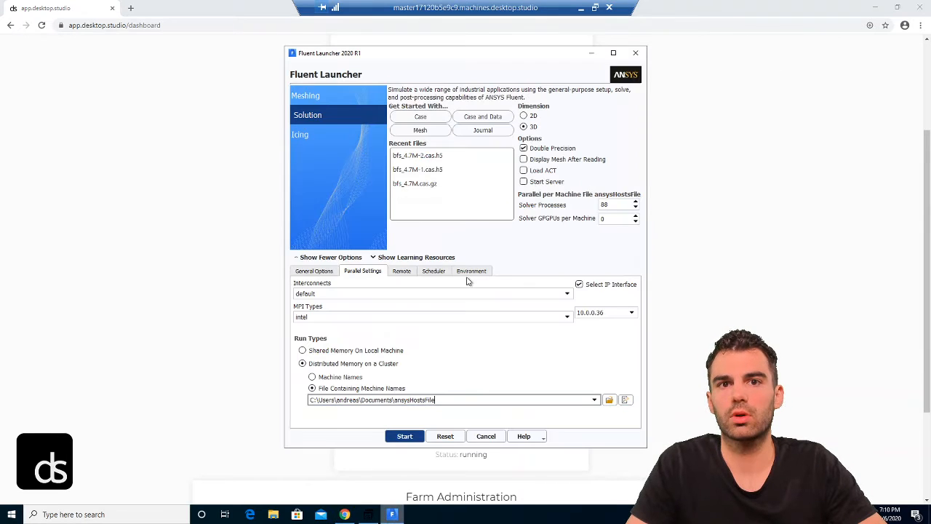
{"action": "left_click", "coordinate": [635, 53]}
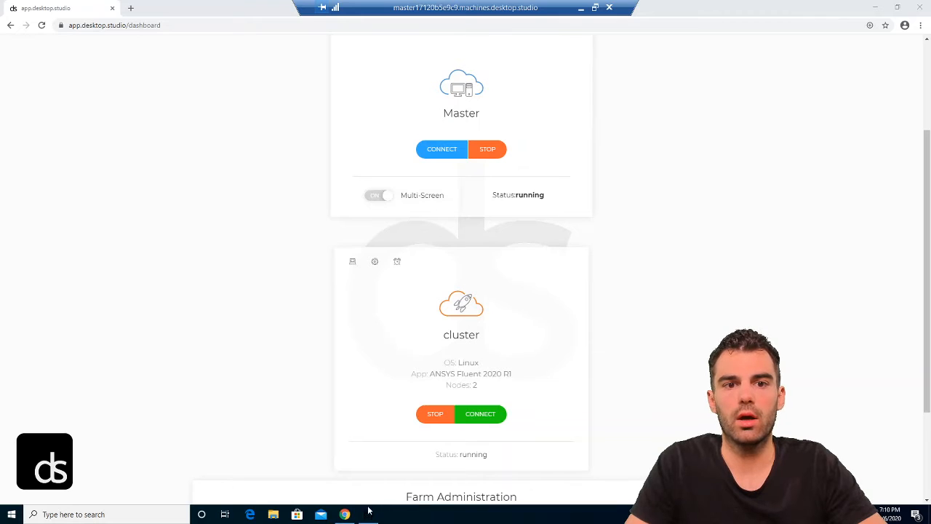
{"action": "left_click", "coordinate": [471, 288]}
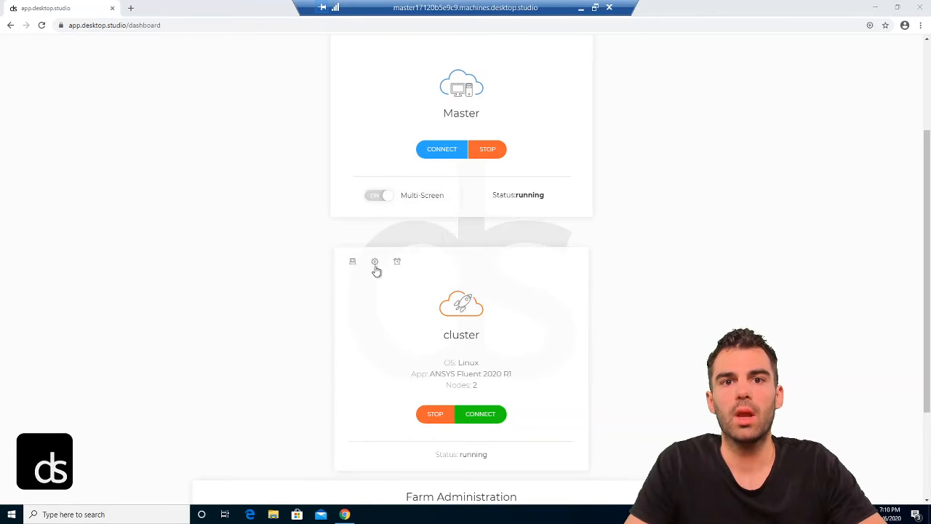
Step: Raise the cluster's node count from 2 to 4 and flip the card back to its overview
{"action": "scroll", "coordinate": [368, 239], "scroll_direction": "down", "scroll_amount": 1}
{"action": "left_click", "coordinate": [376, 214]}
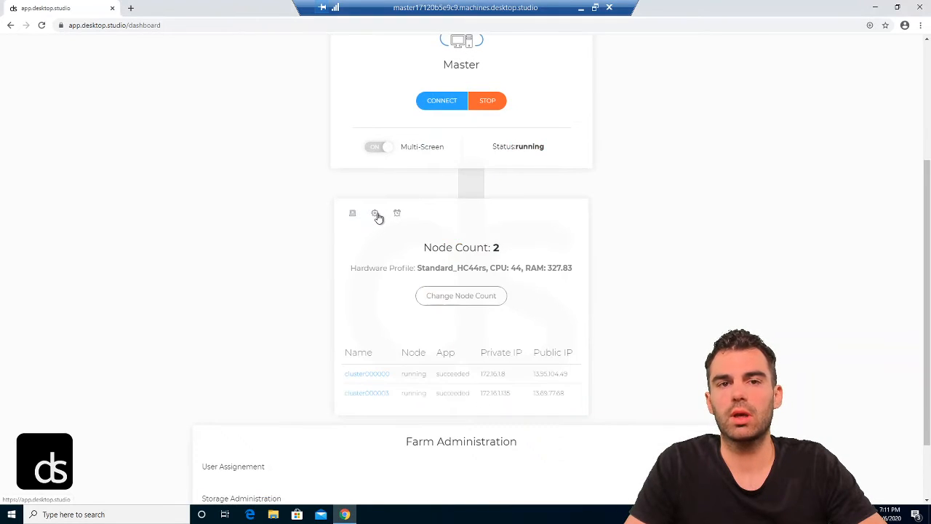
{"action": "scroll", "coordinate": [377, 217], "scroll_direction": "down", "scroll_amount": 1}
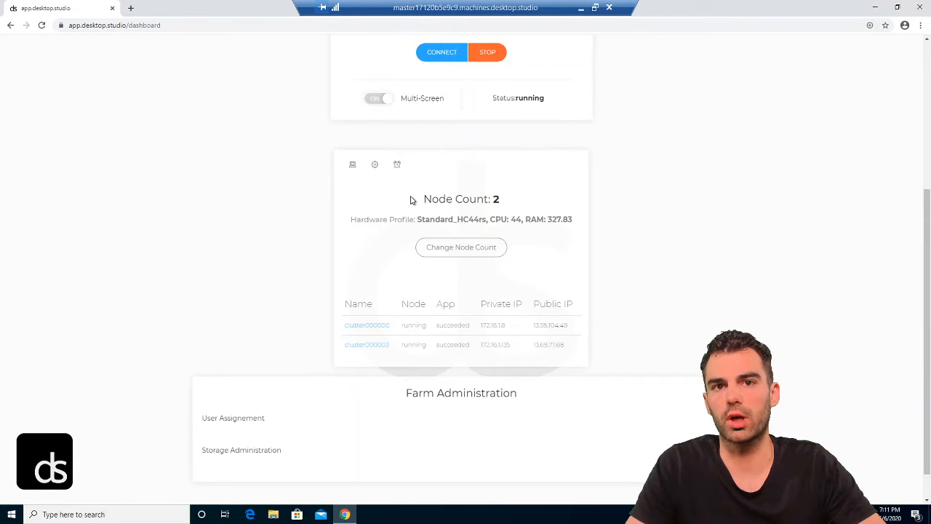
{"action": "scroll", "coordinate": [426, 202], "scroll_direction": "down", "scroll_amount": 1}
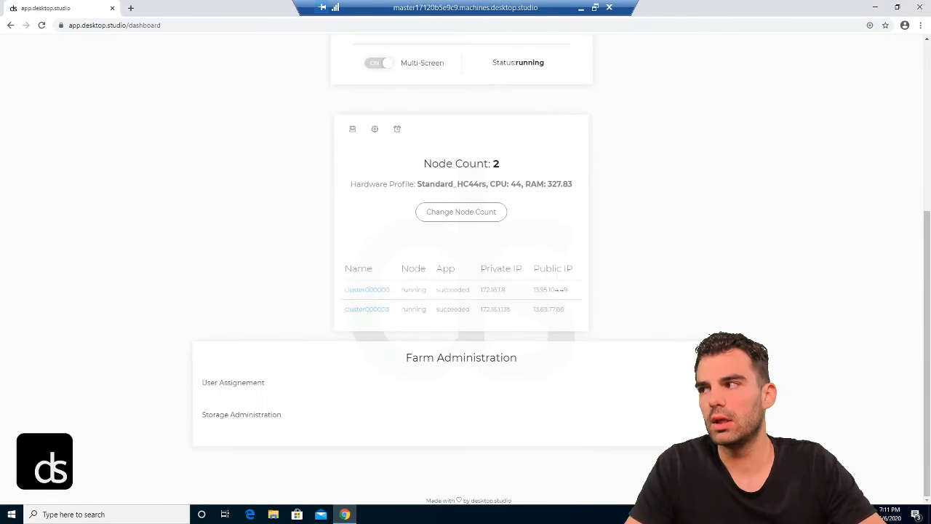
{"action": "left_click", "coordinate": [456, 214]}
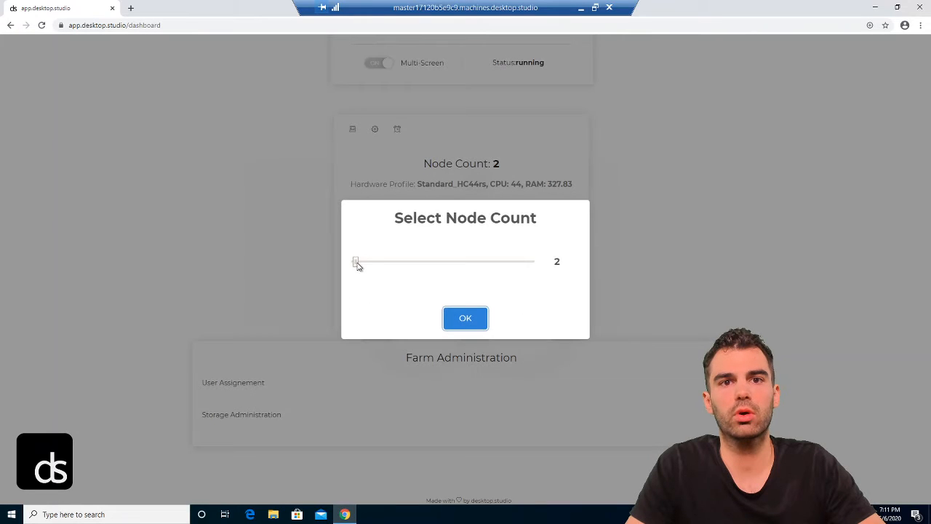
{"action": "mouse_move", "coordinate": [357, 264]}
{"action": "left_mouse_down"}
{"action": "mouse_move", "coordinate": [559, 276]}
{"action": "mouse_move", "coordinate": [395, 261]}
{"action": "mouse_move", "coordinate": [360, 275]}
{"action": "left_mouse_up"}
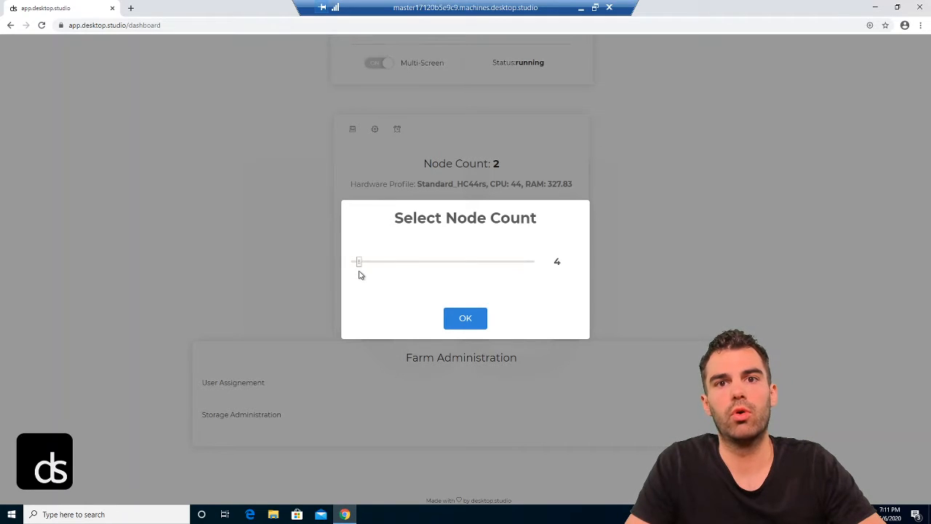
{"action": "left_click", "coordinate": [467, 318]}
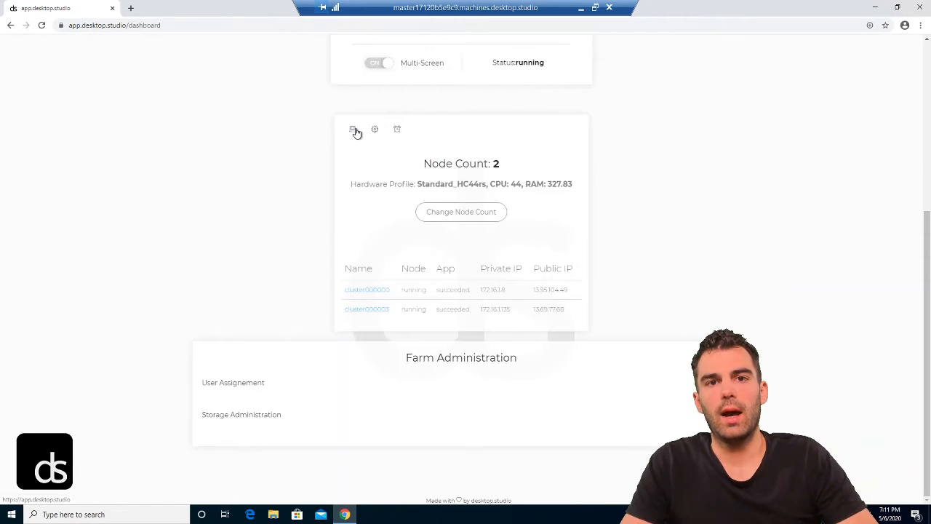
{"action": "left_click", "coordinate": [354, 131]}
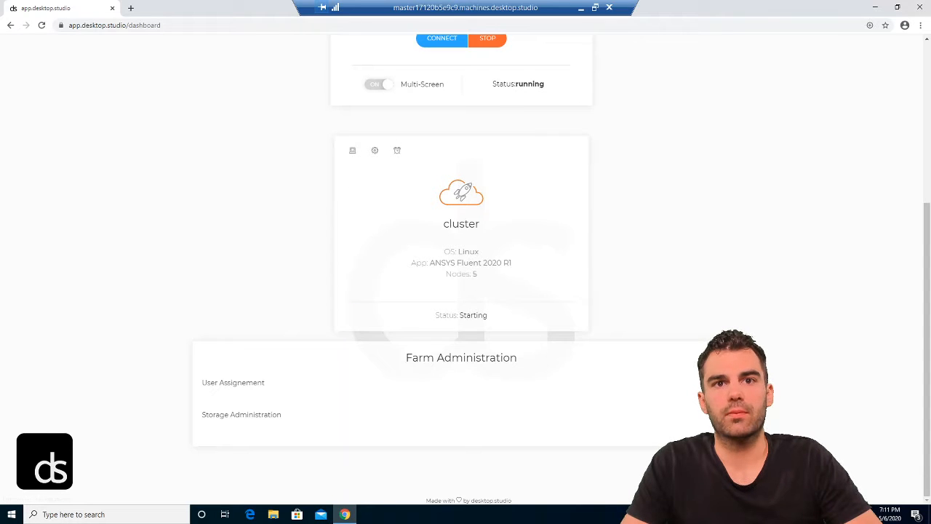
Step: Review the cluster's node list and addresses, then start adding a new resource
{"action": "left_click", "coordinate": [375, 150]}
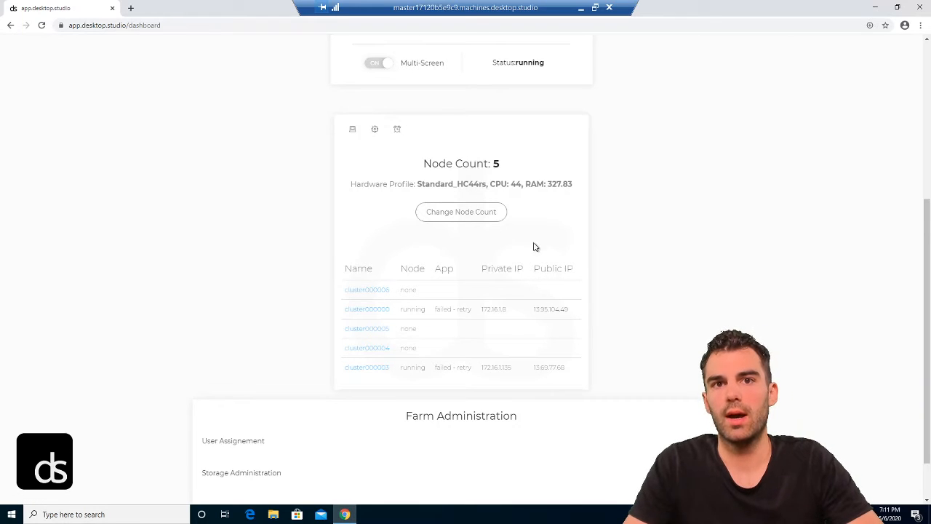
{"action": "left_click", "coordinate": [353, 129]}
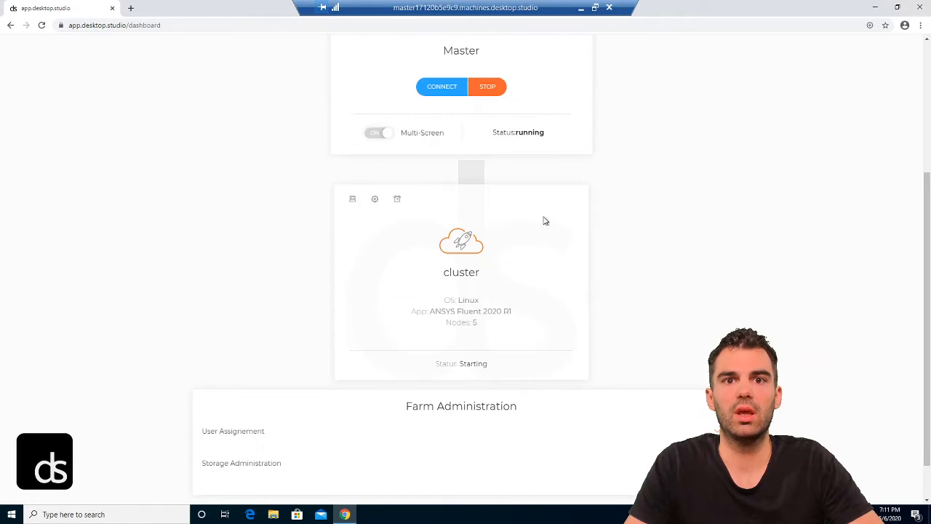
{"action": "scroll", "coordinate": [502, 242], "scroll_direction": "up", "scroll_amount": 2}
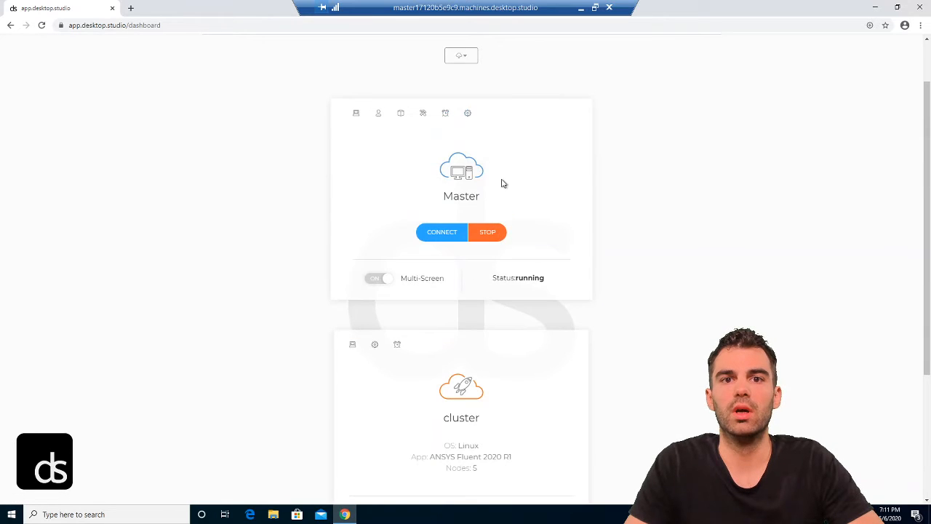
{"action": "scroll", "coordinate": [501, 188], "scroll_direction": "up", "scroll_amount": 1}
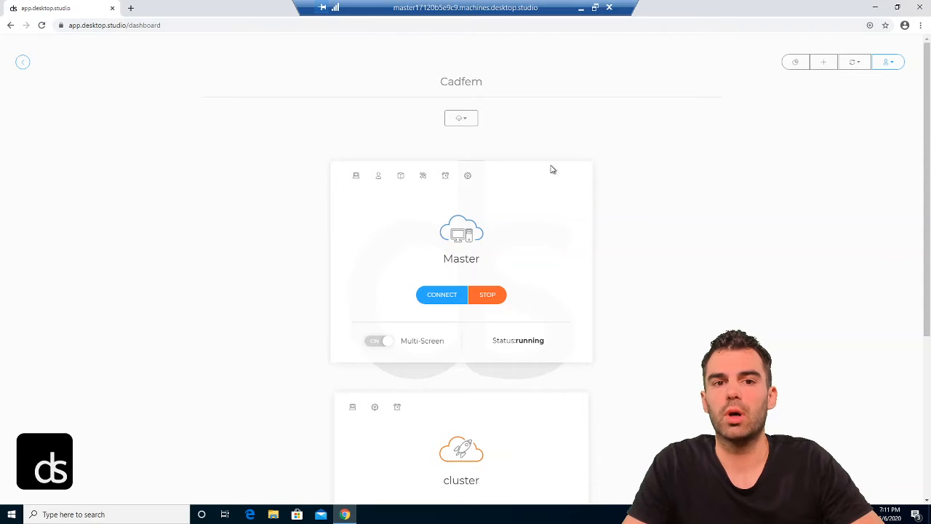
{"action": "scroll", "coordinate": [475, 270], "scroll_direction": "down", "scroll_amount": 3}
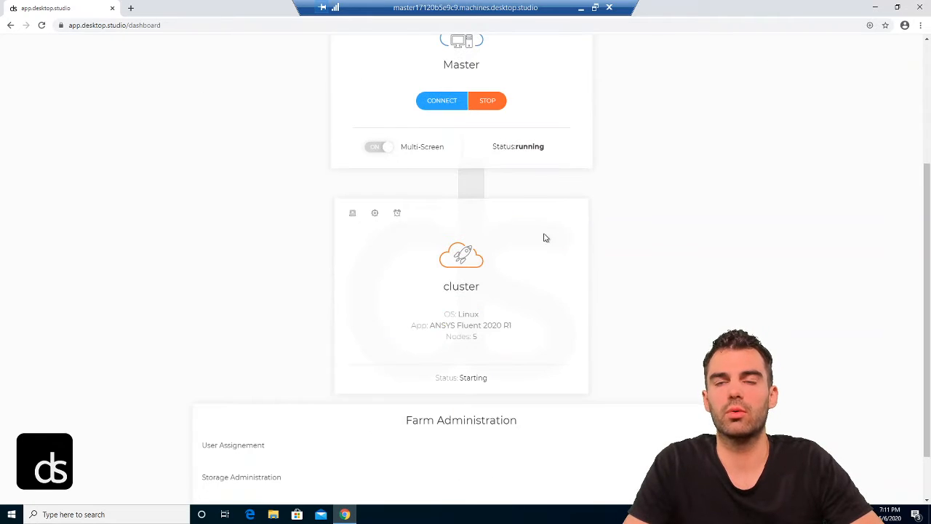
{"action": "scroll", "coordinate": [545, 237], "scroll_direction": "up", "scroll_amount": 3}
{"action": "left_click", "coordinate": [822, 64]}
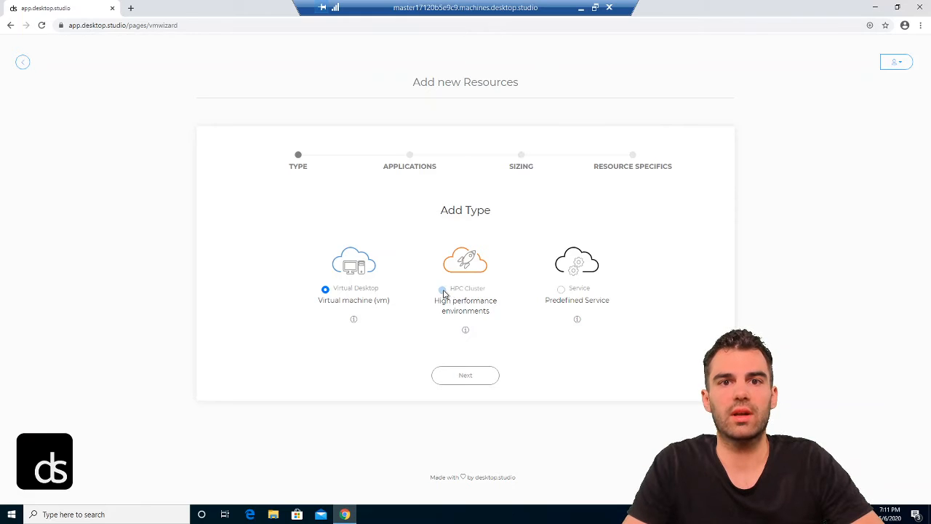
Step: Choose the HPC Cluster type with ANSYS CFX 2020 R1 as its cluster application
{"action": "left_click", "coordinate": [443, 290]}
{"action": "left_click", "coordinate": [459, 376]}
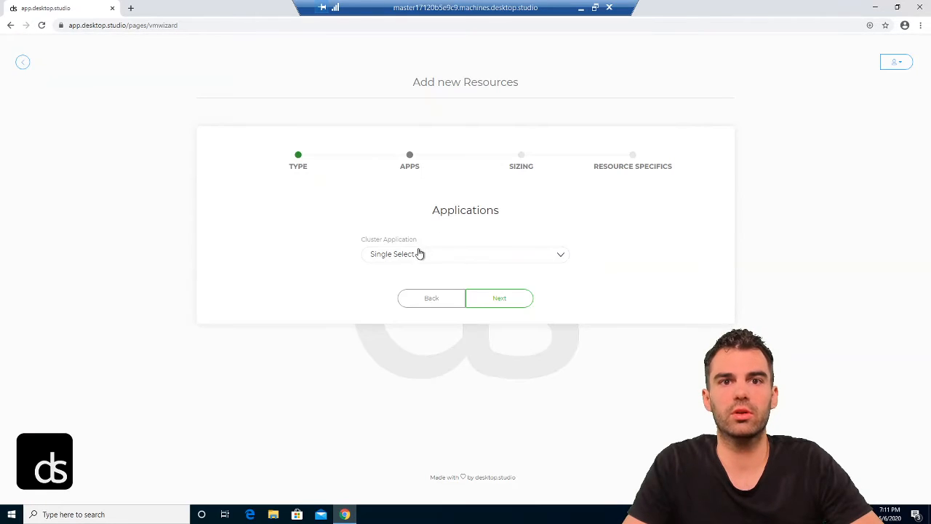
{"action": "left_click", "coordinate": [390, 259]}
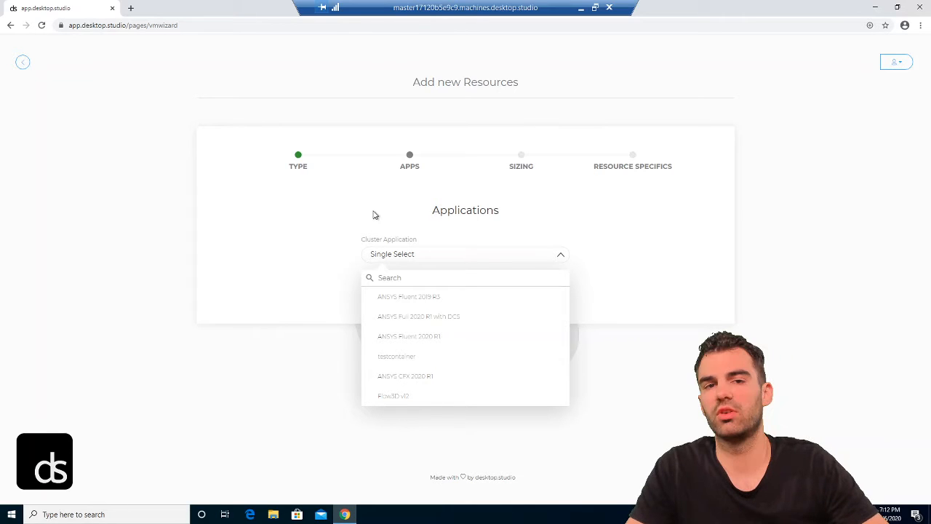
{"action": "left_click", "coordinate": [409, 225]}
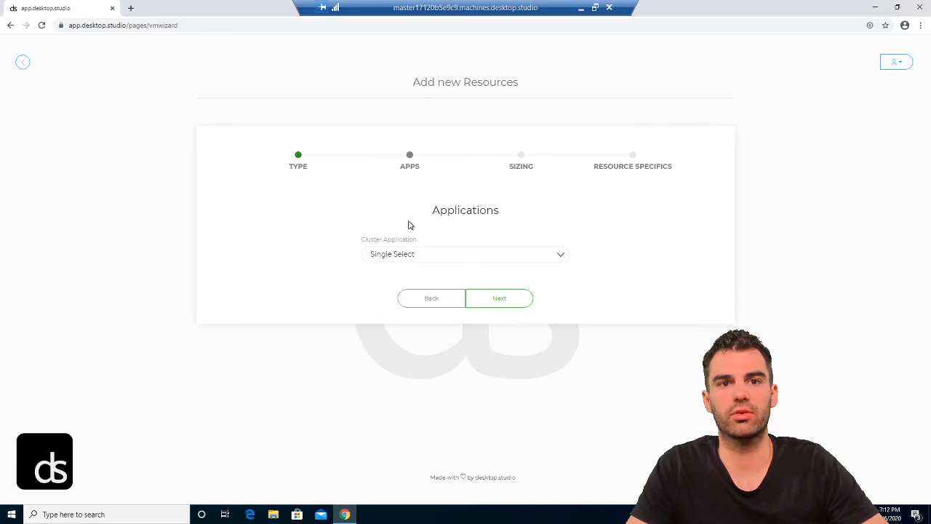
{"action": "left_click", "coordinate": [385, 260]}
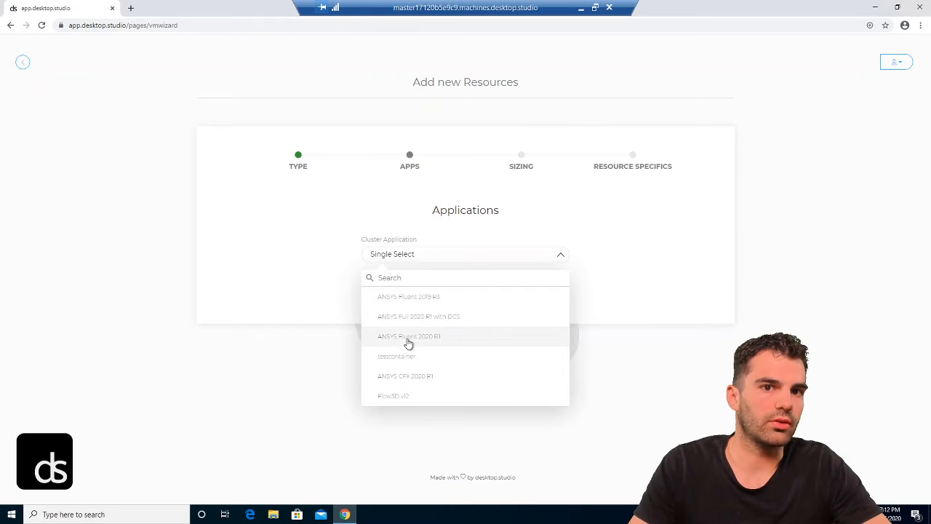
{"action": "left_click", "coordinate": [403, 381]}
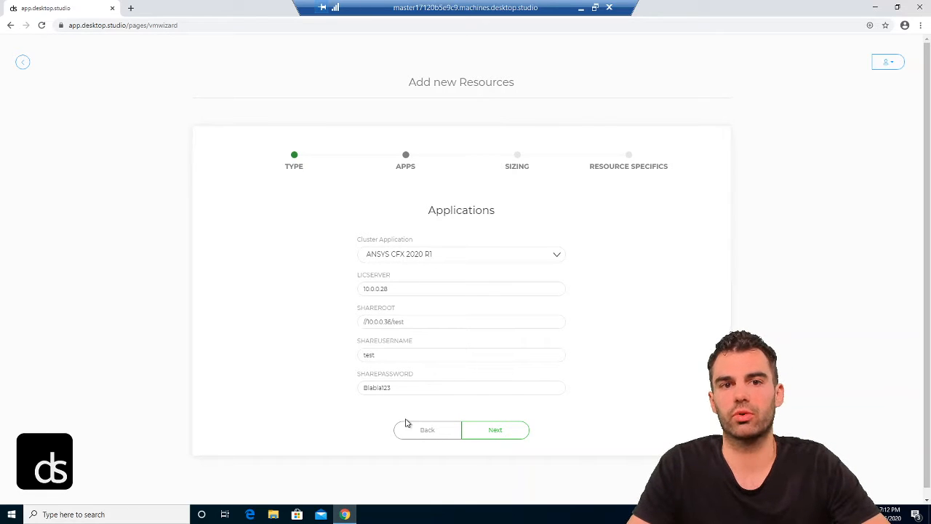
{"action": "left_click", "coordinate": [495, 430]}
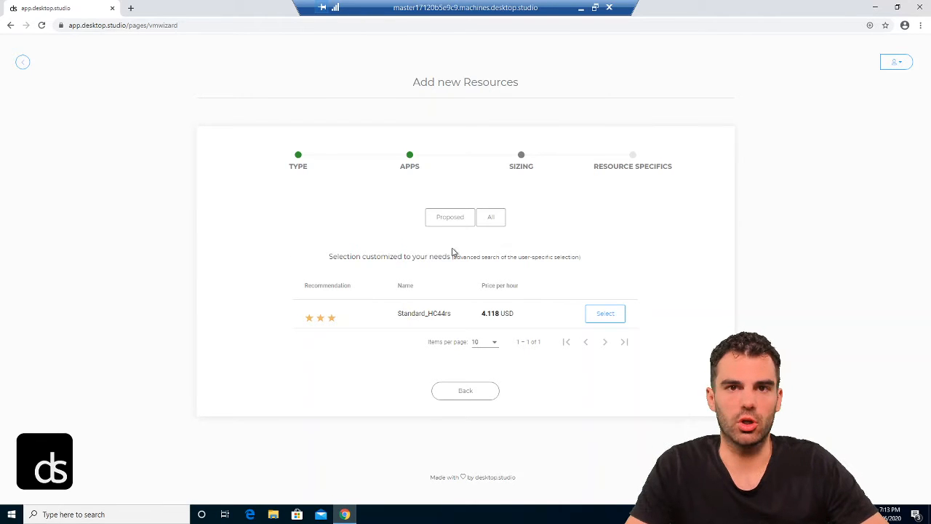
Step: List all machine sizes, from Standard_B1ls at 0.006 USD/hour upward, not just Standard_HC44rs
{"action": "left_click", "coordinate": [489, 219]}
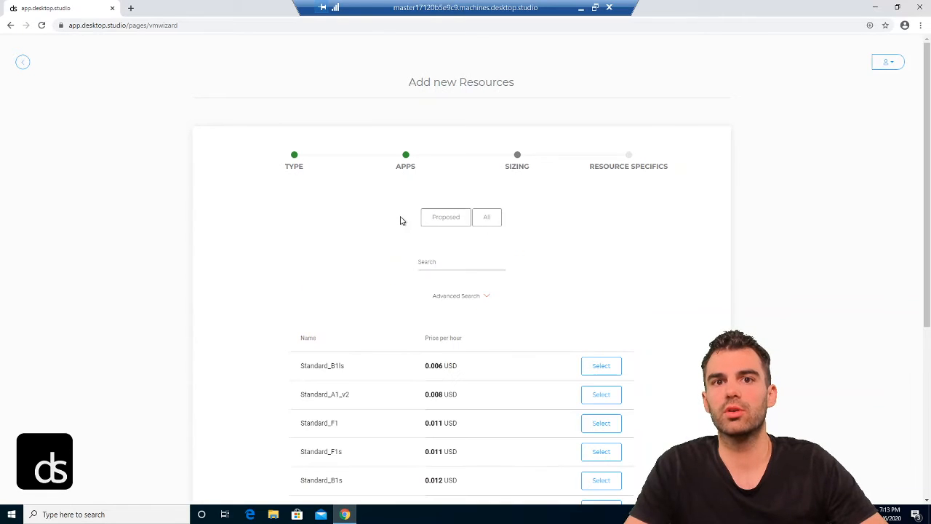
{"action": "scroll", "coordinate": [392, 211], "scroll_direction": "down", "scroll_amount": 1}
{"action": "scroll", "coordinate": [393, 197], "scroll_direction": "down", "scroll_amount": 1}
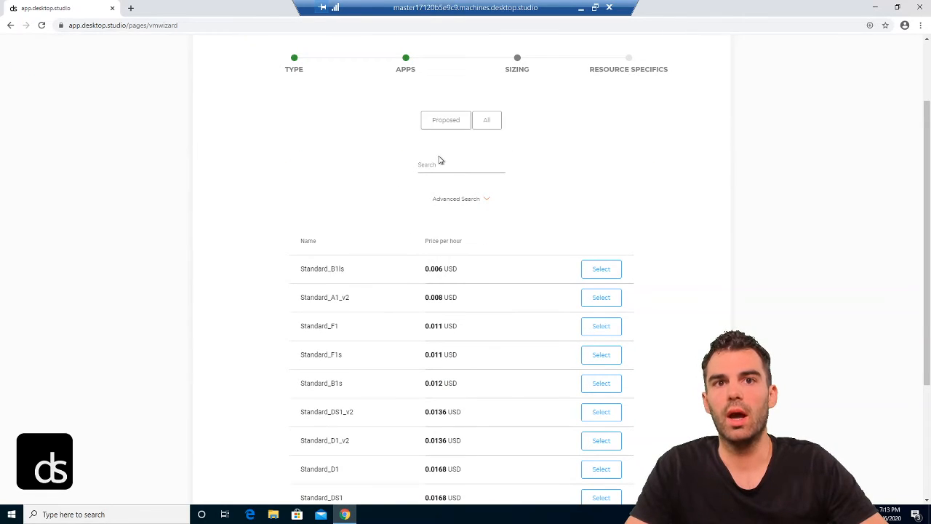
Step: In Advanced Search, set the Low Priority VM filter to 'no'
{"action": "left_click", "coordinate": [448, 201]}
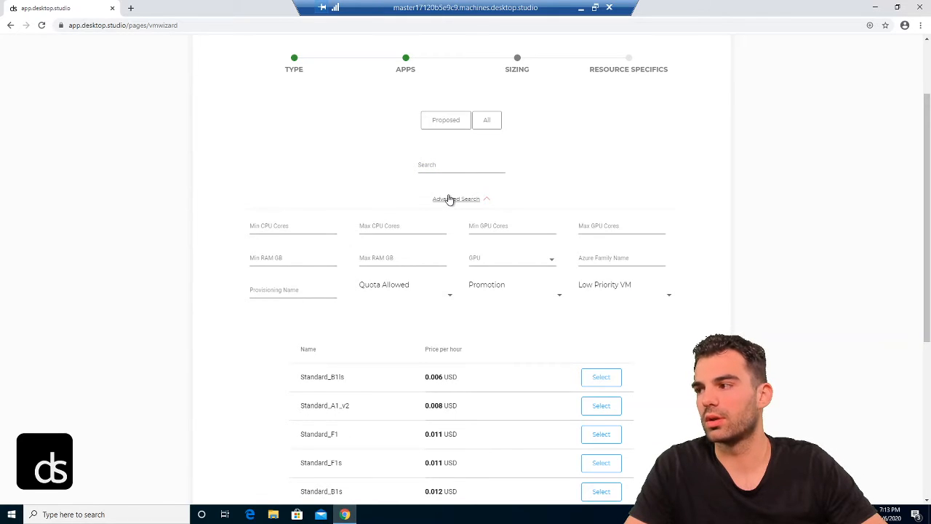
{"action": "left_click", "coordinate": [449, 202]}
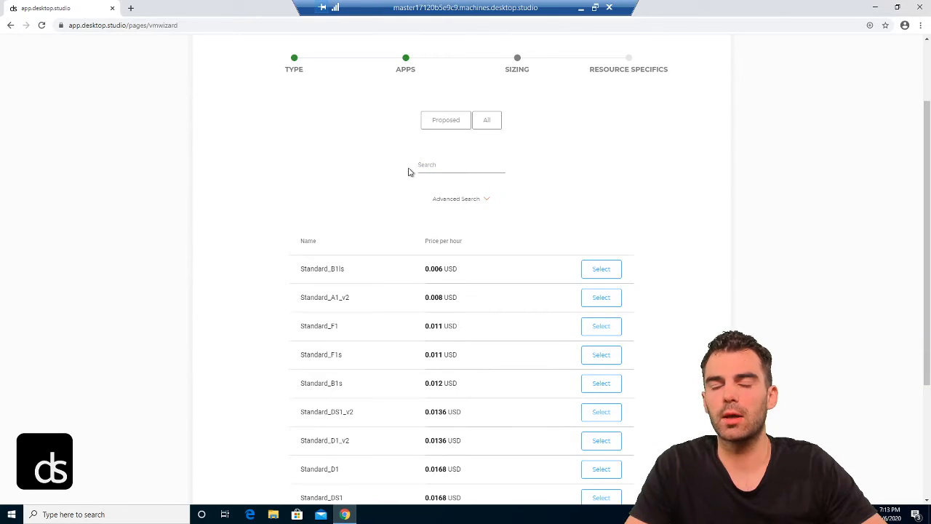
{"action": "left_click", "coordinate": [459, 200]}
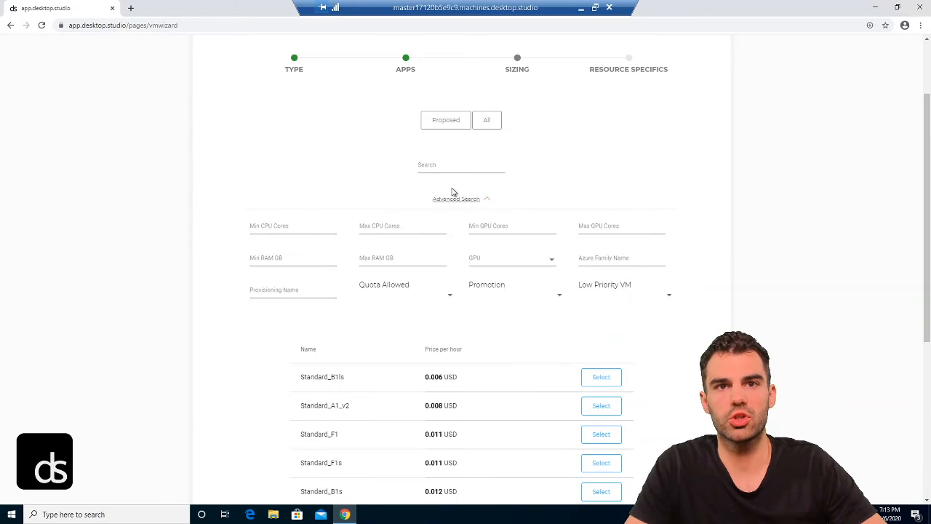
{"action": "scroll", "coordinate": [422, 168], "scroll_direction": "down", "scroll_amount": 1}
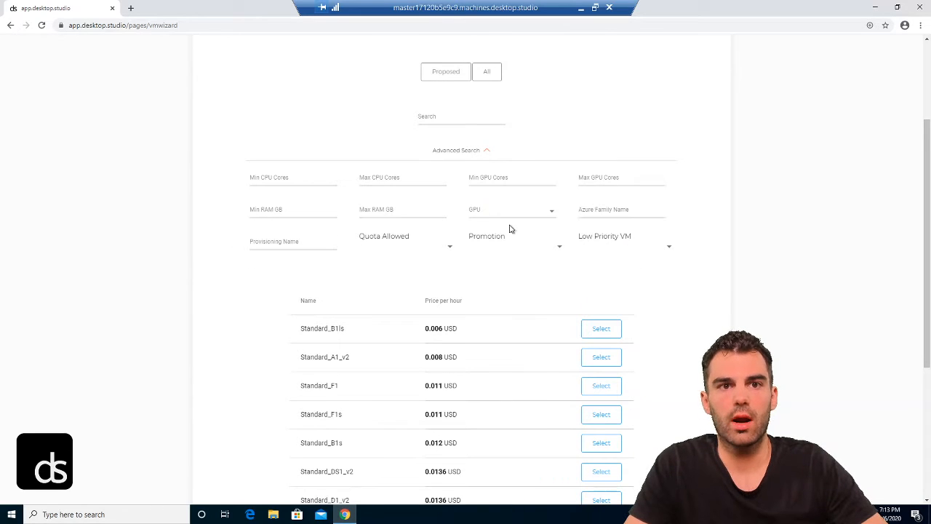
{"action": "left_click", "coordinate": [598, 248]}
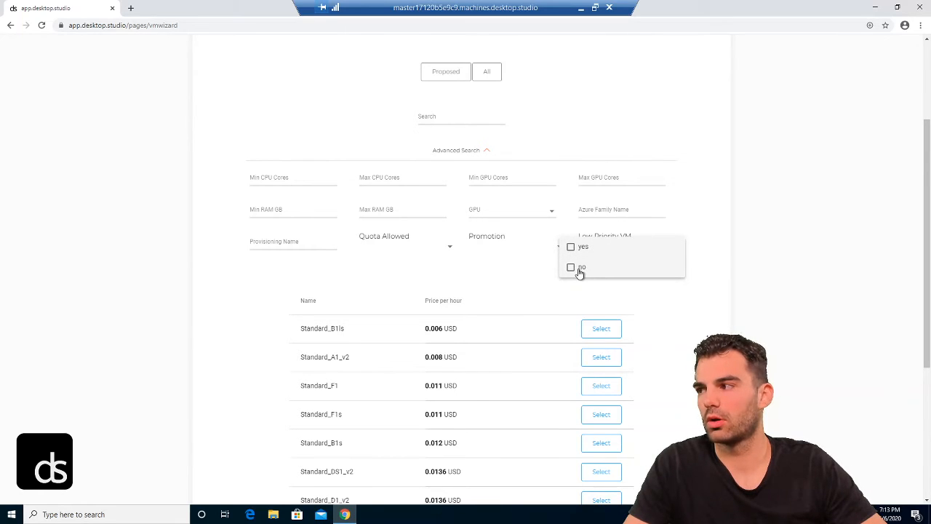
{"action": "left_click", "coordinate": [579, 268]}
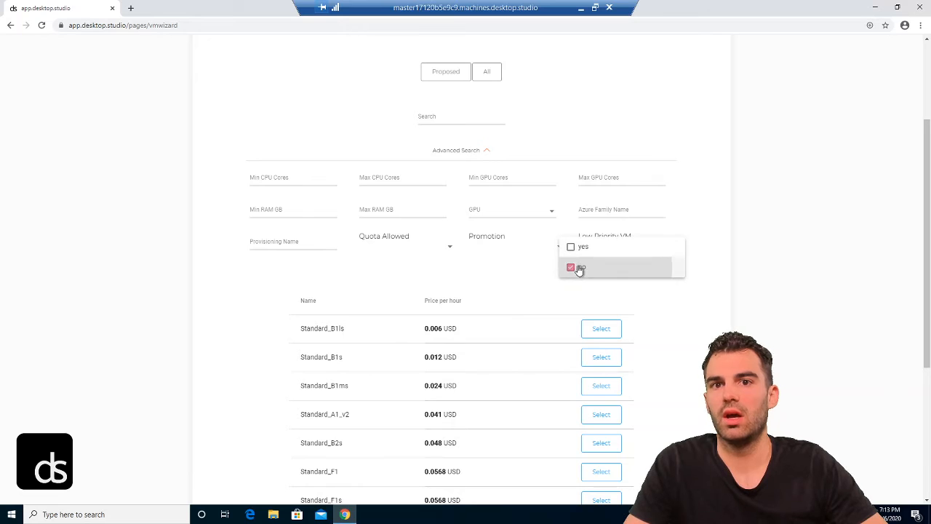
{"action": "left_click", "coordinate": [710, 175]}
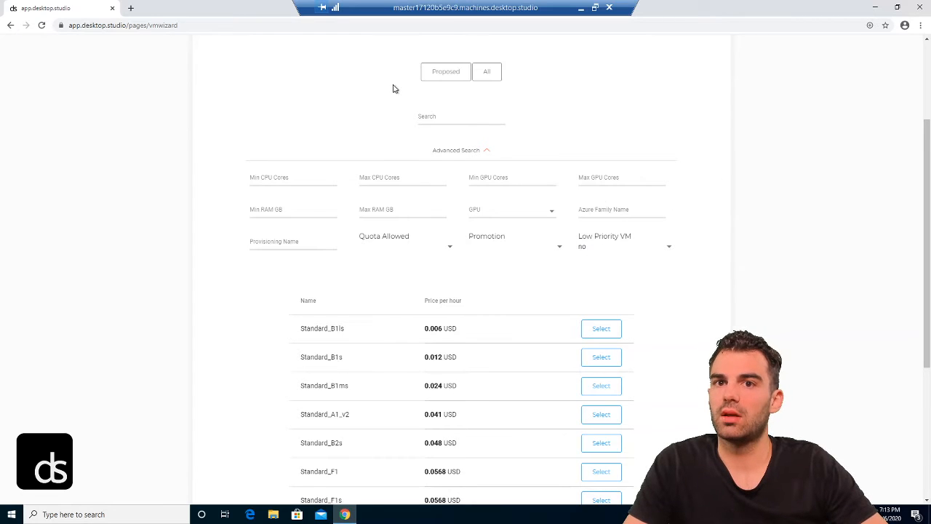
Step: Return to the top of the sizing list and focus the machine-size Search field
{"action": "scroll", "coordinate": [411, 128], "scroll_direction": "down", "scroll_amount": 1}
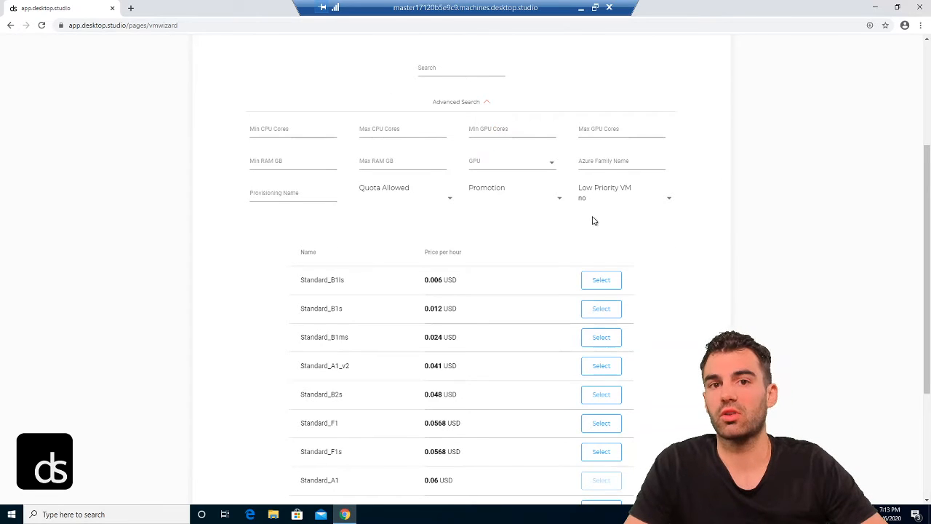
{"action": "scroll", "coordinate": [451, 204], "scroll_direction": "up", "scroll_amount": 1}
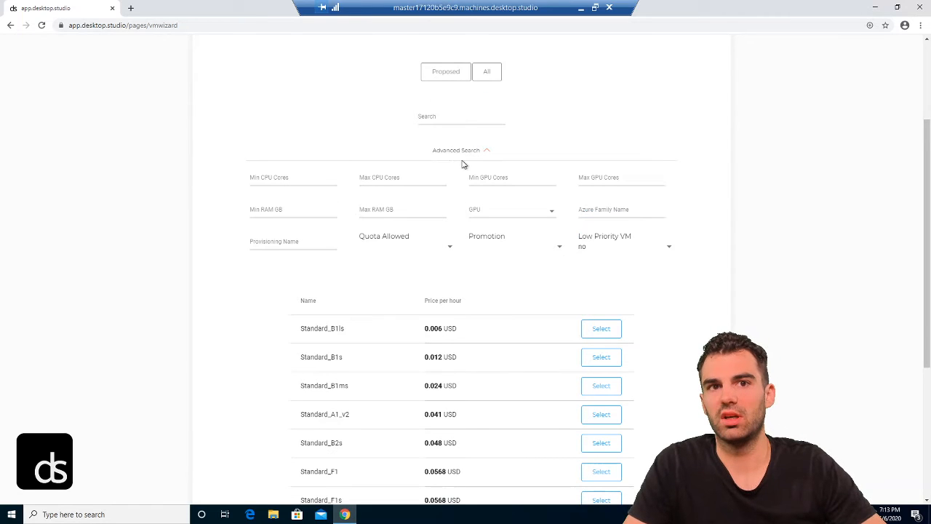
{"action": "scroll", "coordinate": [461, 164], "scroll_direction": "up", "scroll_amount": 1}
{"action": "left_click", "coordinate": [461, 166]}
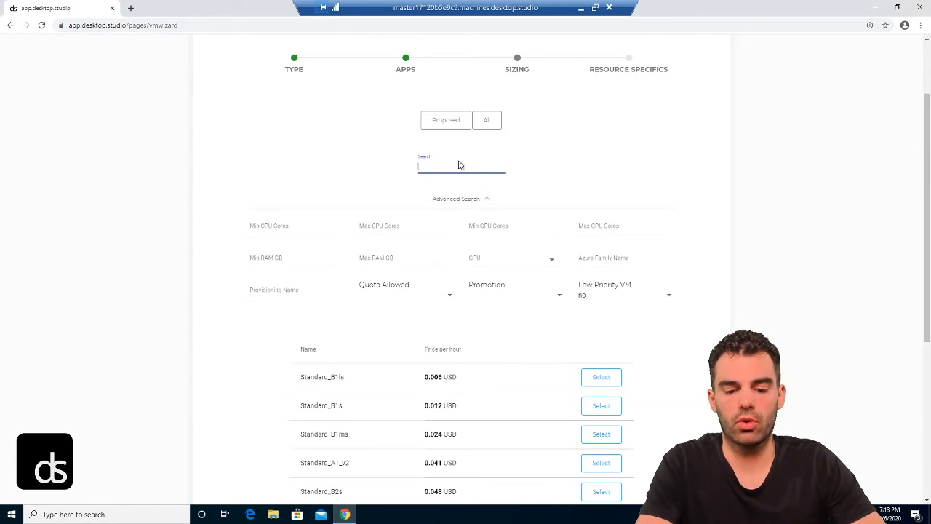
Step: Search sizes for 'h', inspect Standard_H16r_Promo details, and select that size
{"action": "type", "text": "h"}
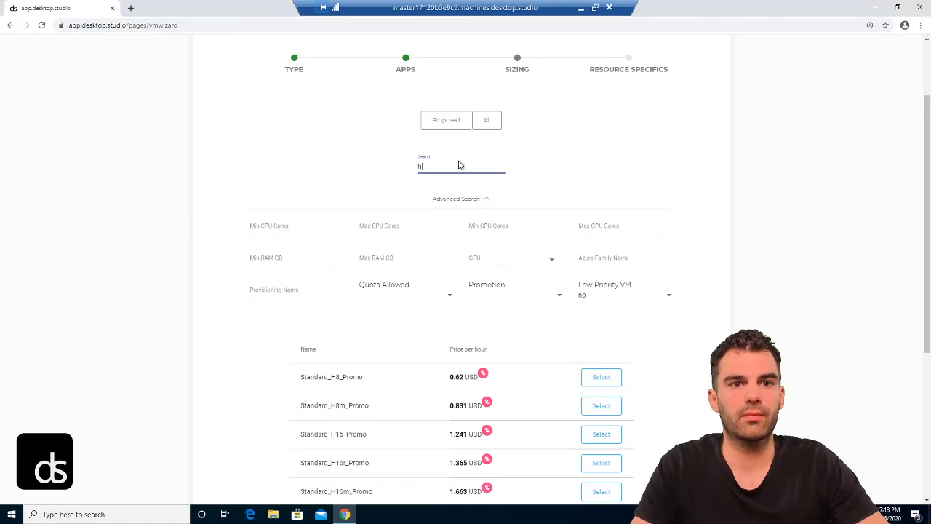
{"action": "scroll", "coordinate": [401, 149], "scroll_direction": "down", "scroll_amount": 2}
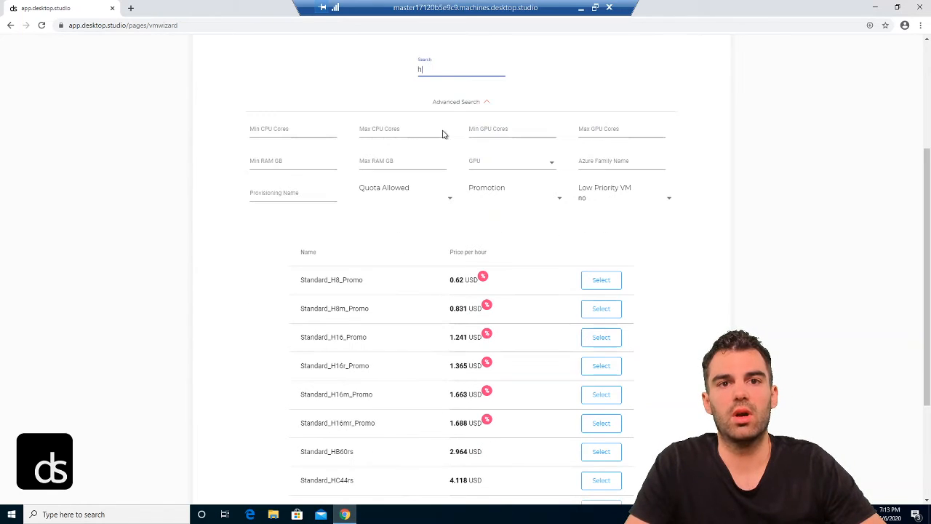
{"action": "scroll", "coordinate": [388, 135], "scroll_direction": "down", "scroll_amount": 1}
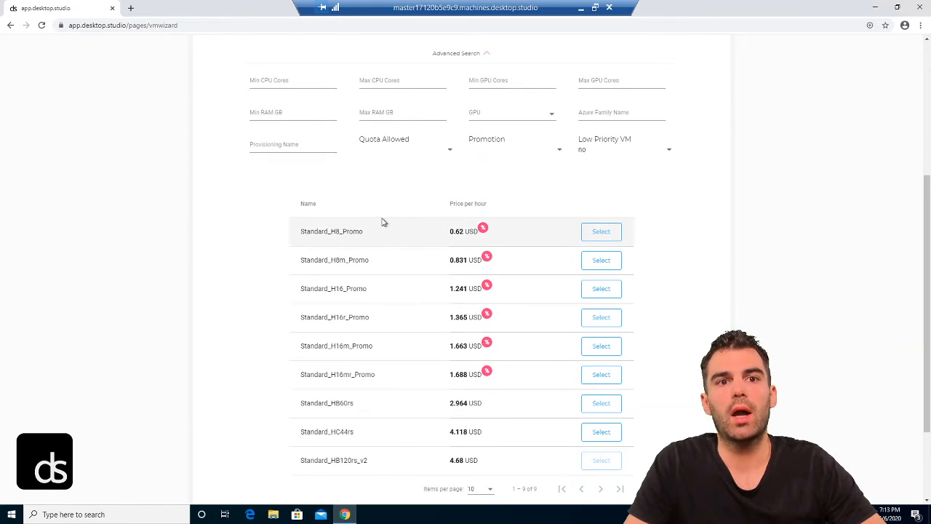
{"action": "scroll", "coordinate": [362, 176], "scroll_direction": "down", "scroll_amount": 1}
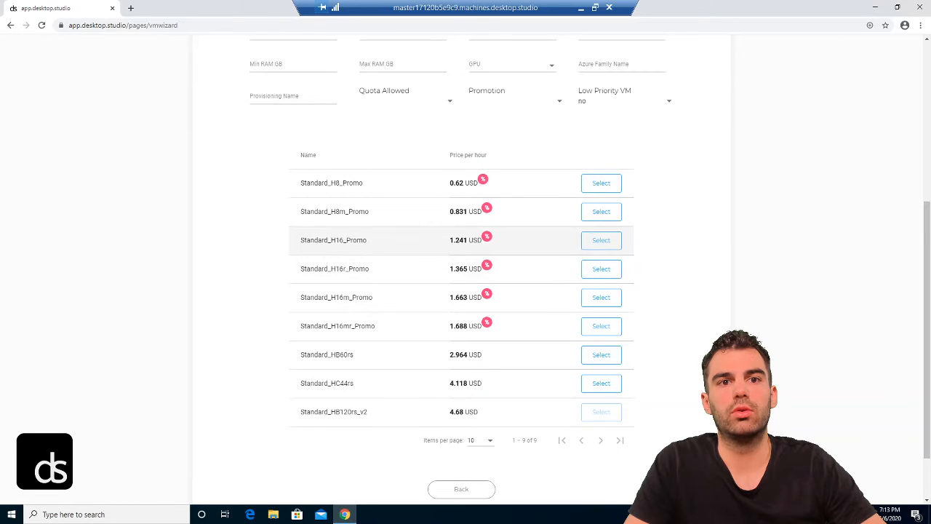
{"action": "scroll", "coordinate": [327, 239], "scroll_direction": "down", "scroll_amount": 1}
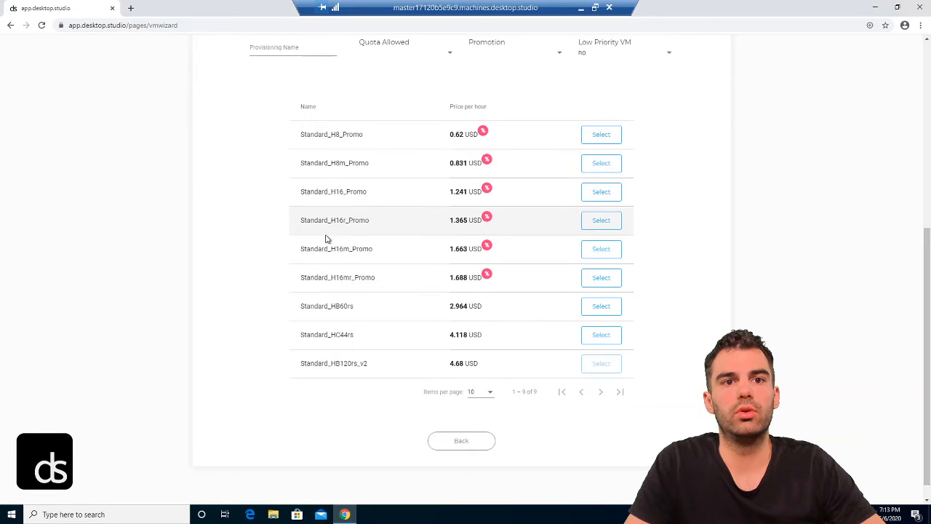
{"action": "left_click", "coordinate": [452, 222]}
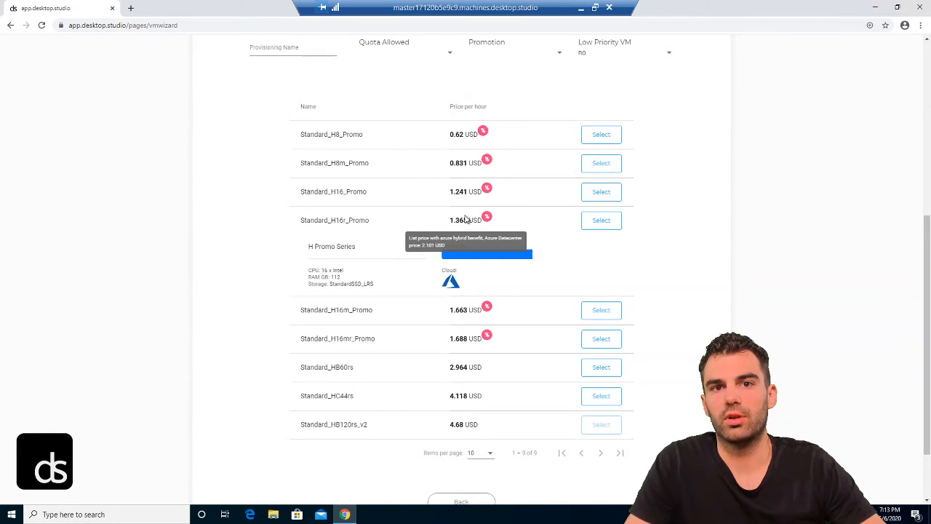
{"action": "scroll", "coordinate": [466, 218], "scroll_direction": "down", "scroll_amount": 1}
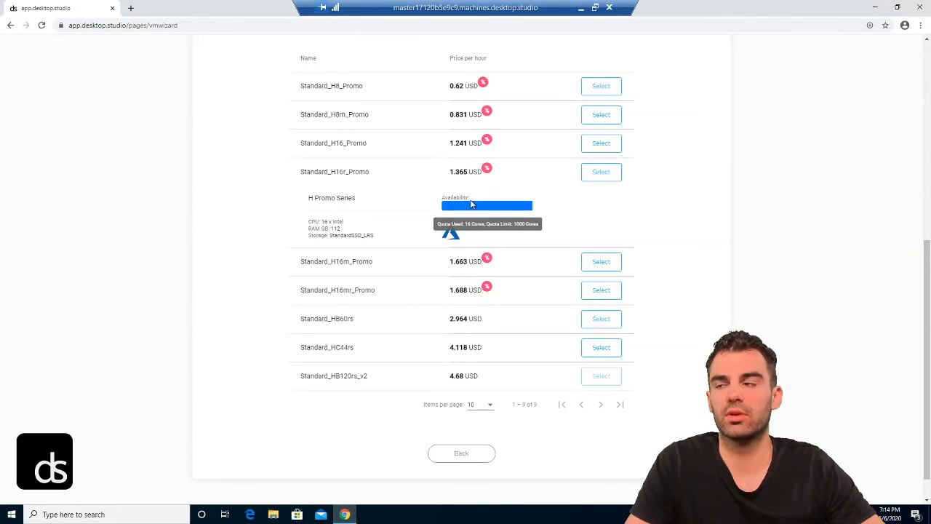
{"action": "left_click", "coordinate": [601, 177]}
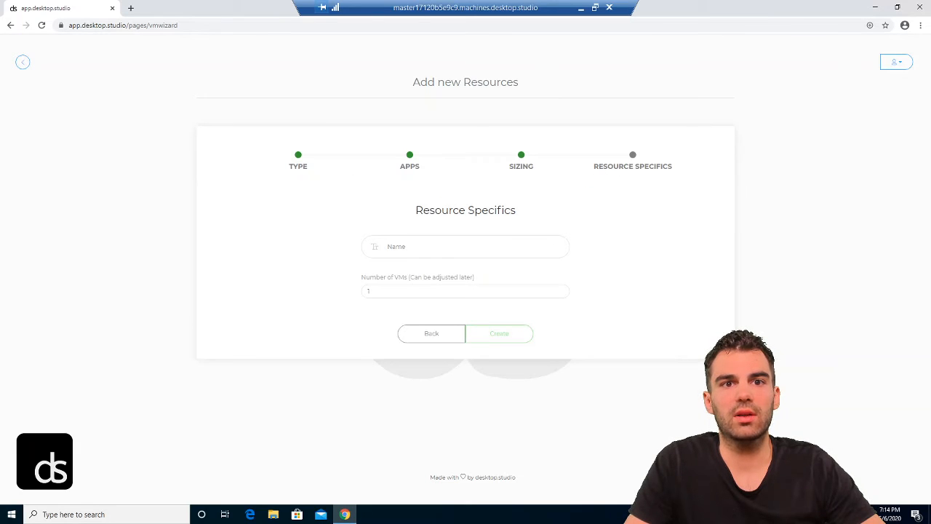
Step: Name the resource cfxdemo with 2 VMs, switch to another H16 promo size, and create it
{"action": "type", "text": "cfxdemo"}
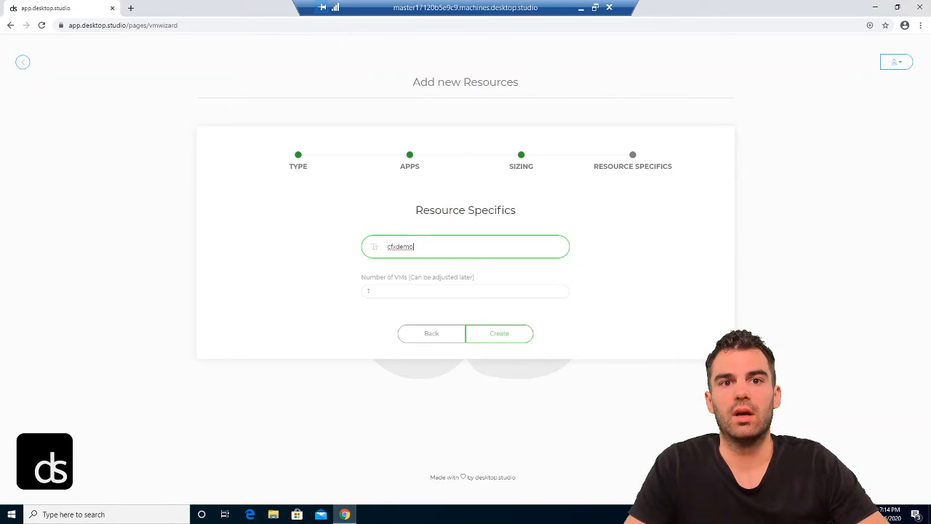
{"action": "left_click", "coordinate": [560, 290]}
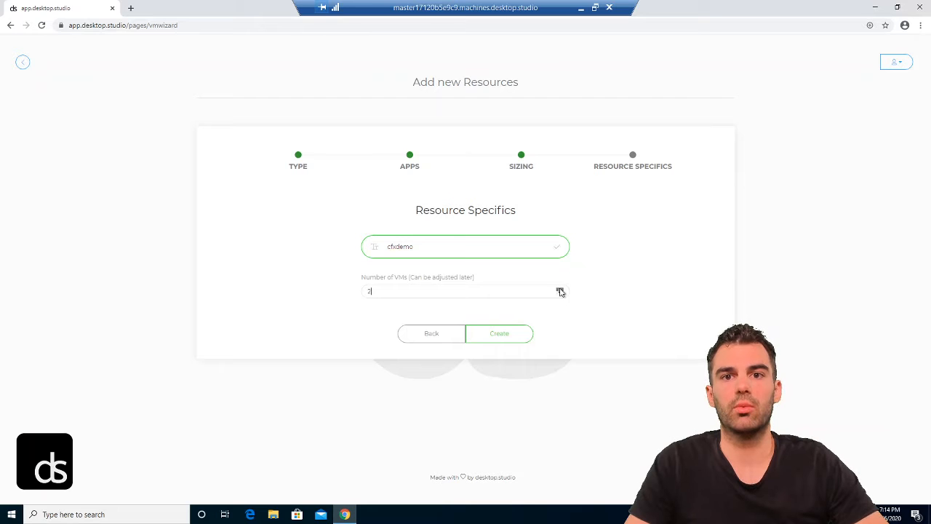
{"action": "left_click", "coordinate": [416, 335]}
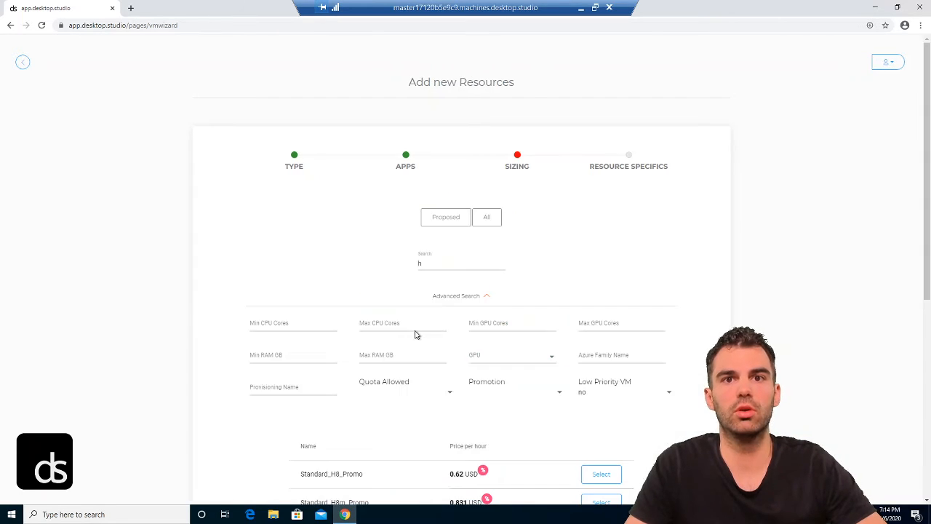
{"action": "scroll", "coordinate": [426, 316], "scroll_direction": "down", "scroll_amount": 5}
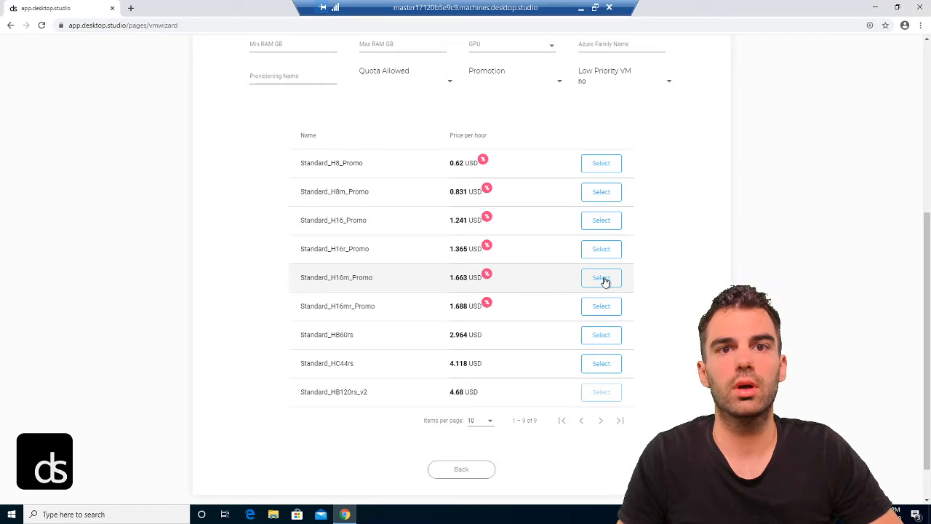
{"action": "left_click", "coordinate": [608, 309]}
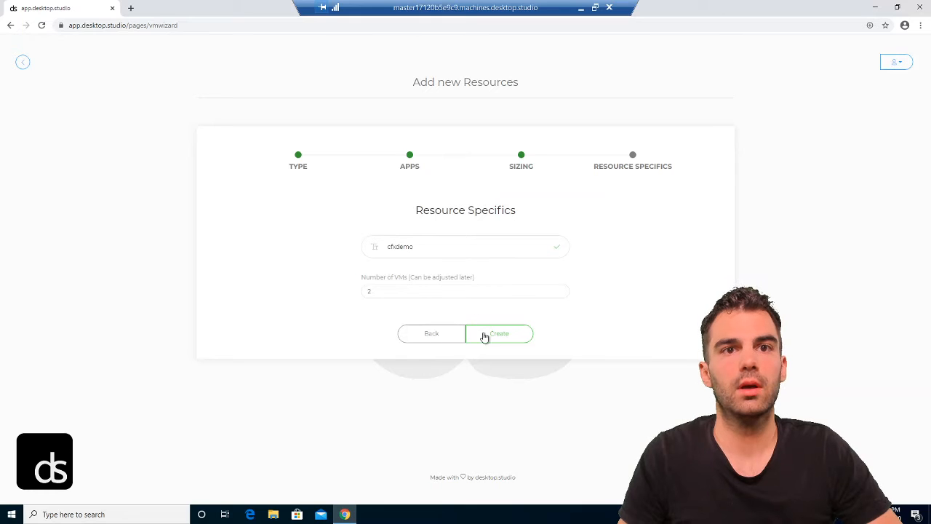
{"action": "left_click", "coordinate": [498, 329]}
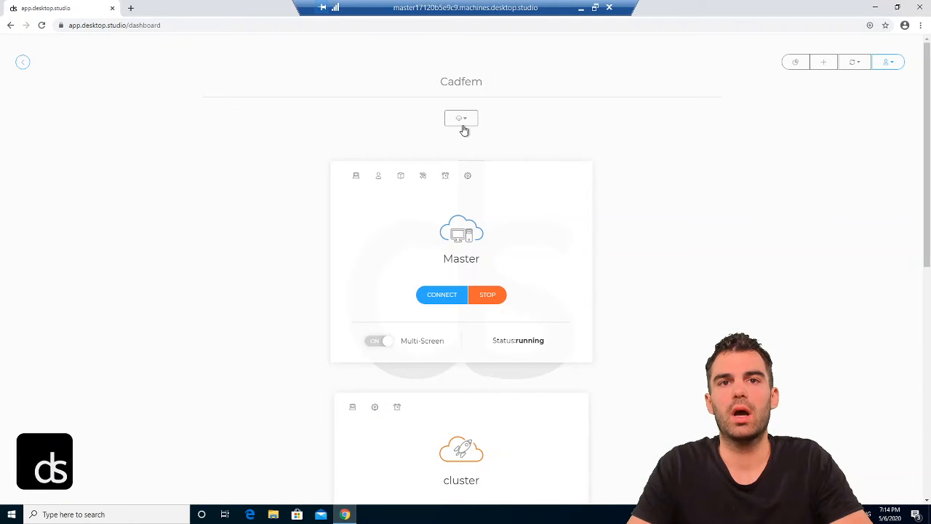
Step: Show the cfxdemo cluster card's Node Details on the dashboard, then scroll back to the top
{"action": "scroll", "coordinate": [446, 116], "scroll_direction": "down", "scroll_amount": 2}
{"action": "scroll", "coordinate": [333, 274], "scroll_direction": "down", "scroll_amount": 6}
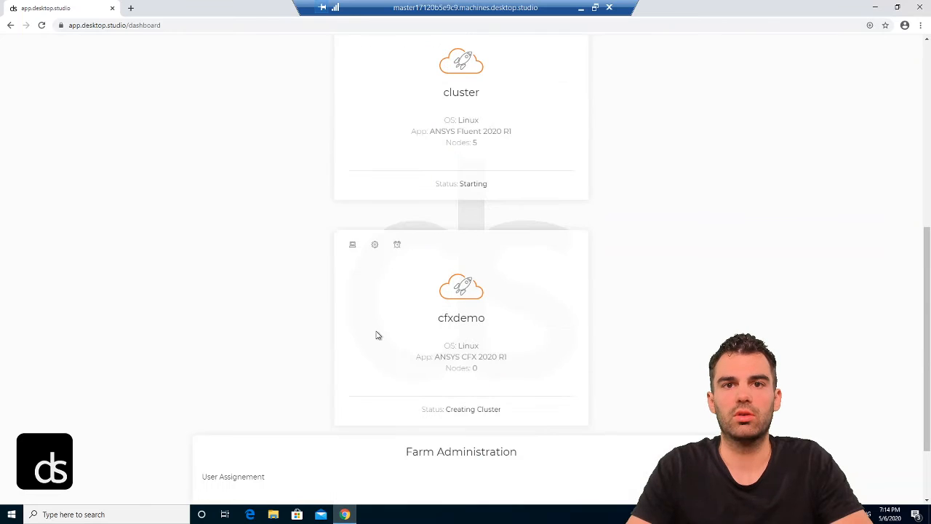
{"action": "scroll", "coordinate": [360, 284], "scroll_direction": "down", "scroll_amount": 2}
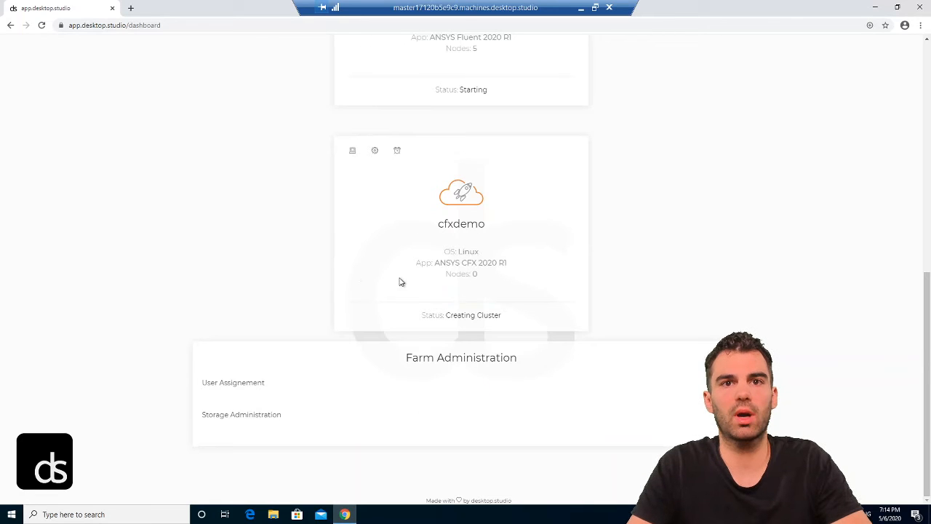
{"action": "left_click", "coordinate": [374, 152]}
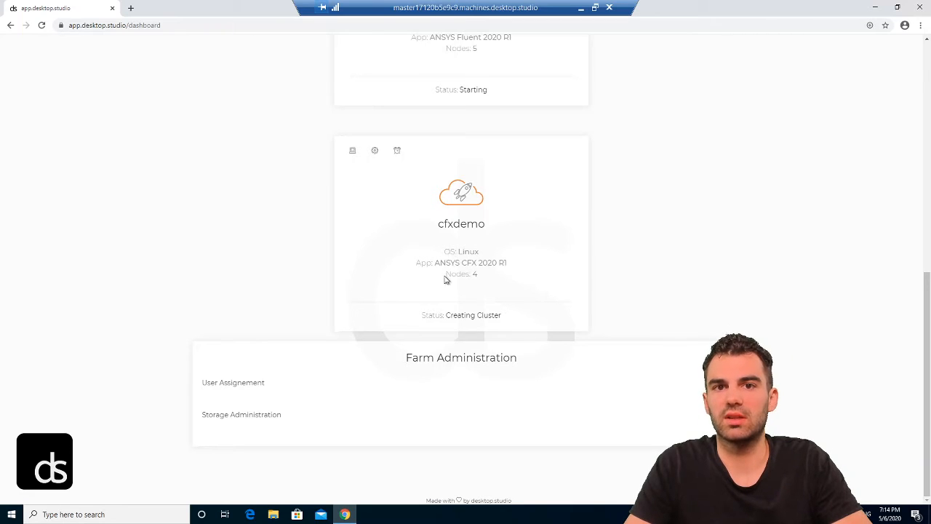
{"action": "scroll", "coordinate": [409, 227], "scroll_direction": "up", "scroll_amount": 2}
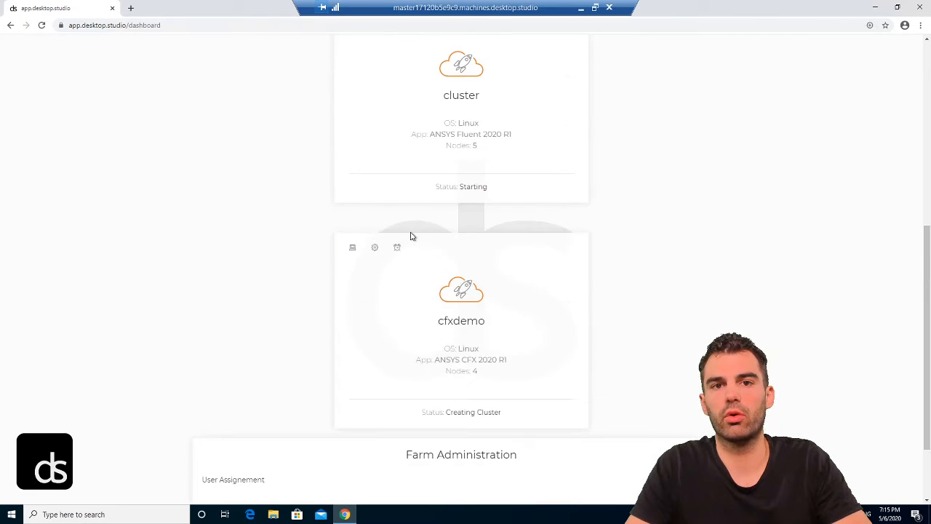
{"action": "scroll", "coordinate": [381, 226], "scroll_direction": "up", "scroll_amount": 1}
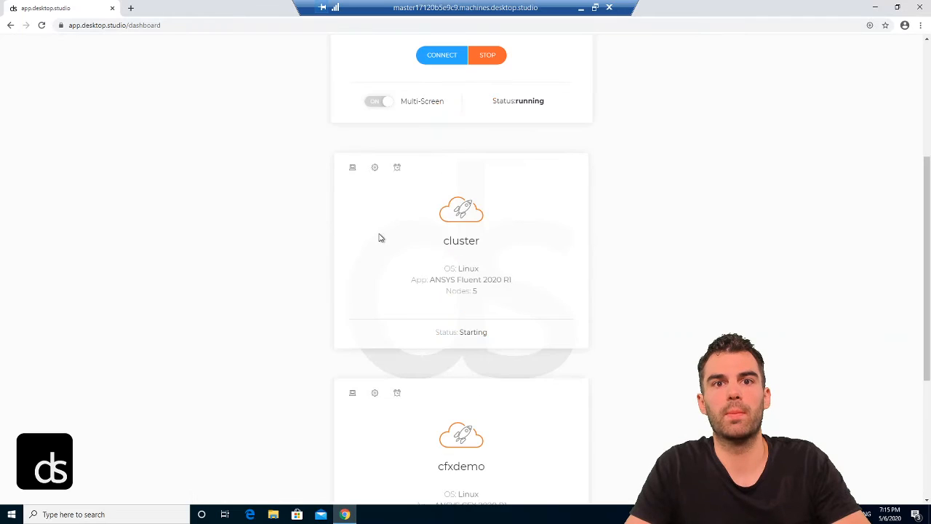
{"action": "scroll", "coordinate": [378, 238], "scroll_direction": "up", "scroll_amount": 2}
{"action": "scroll", "coordinate": [356, 240], "scroll_direction": "up", "scroll_amount": 1}
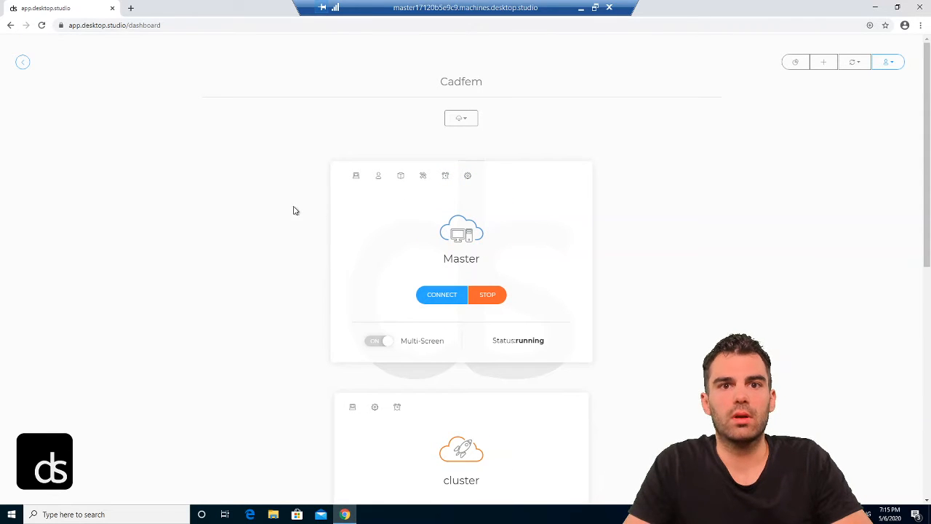
{"action": "scroll", "coordinate": [288, 200], "scroll_direction": "down", "scroll_amount": 1}
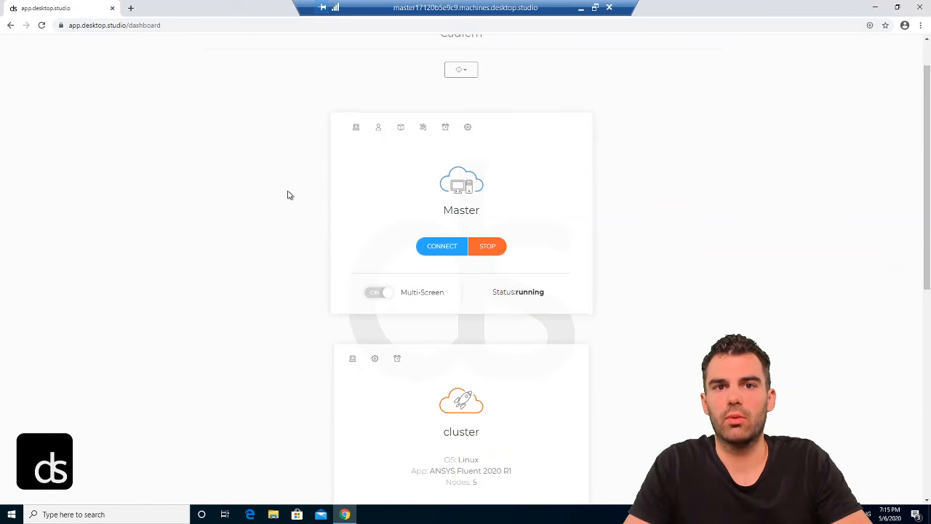
{"action": "scroll", "coordinate": [287, 200], "scroll_direction": "down", "scroll_amount": 2}
{"action": "scroll", "coordinate": [287, 199], "scroll_direction": "up", "scroll_amount": 2}
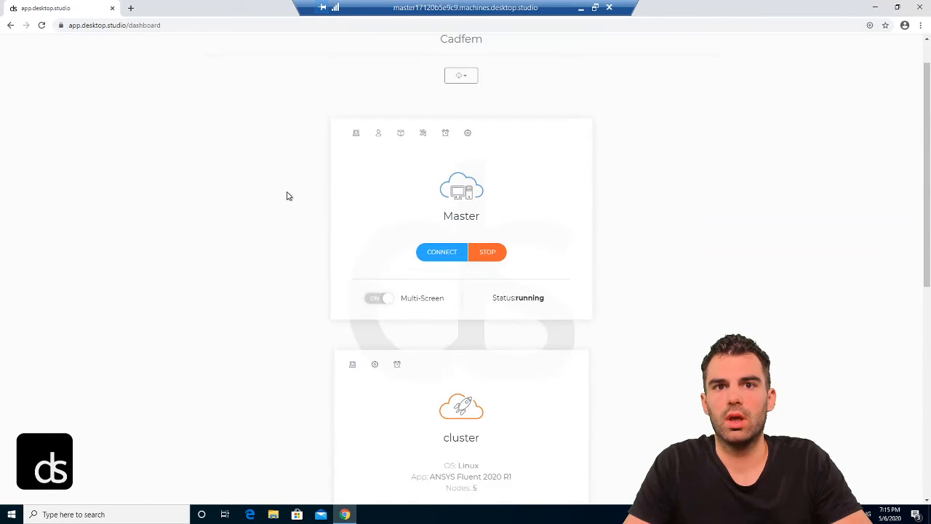
Step: Open the Master machine's shutdown timers and expand the CPU usage-based settings
{"action": "left_click", "coordinate": [444, 134]}
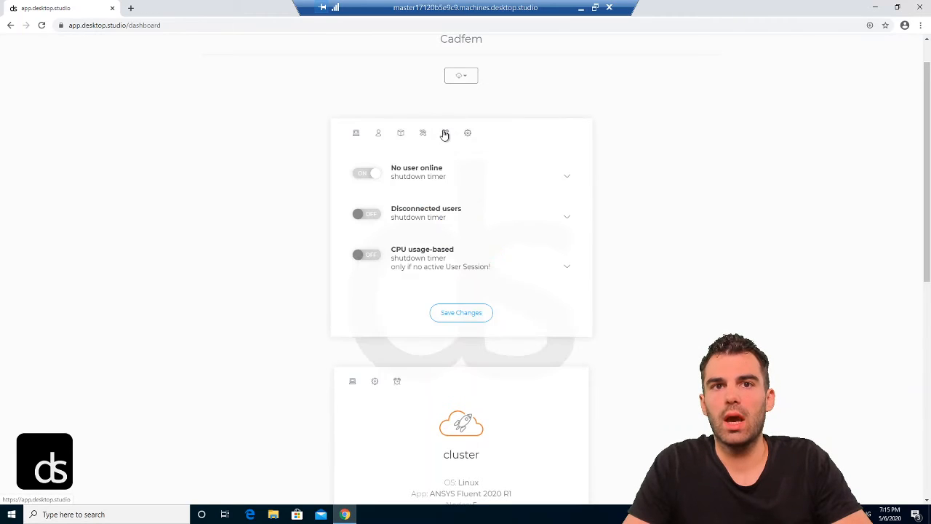
{"action": "left_click", "coordinate": [357, 135]}
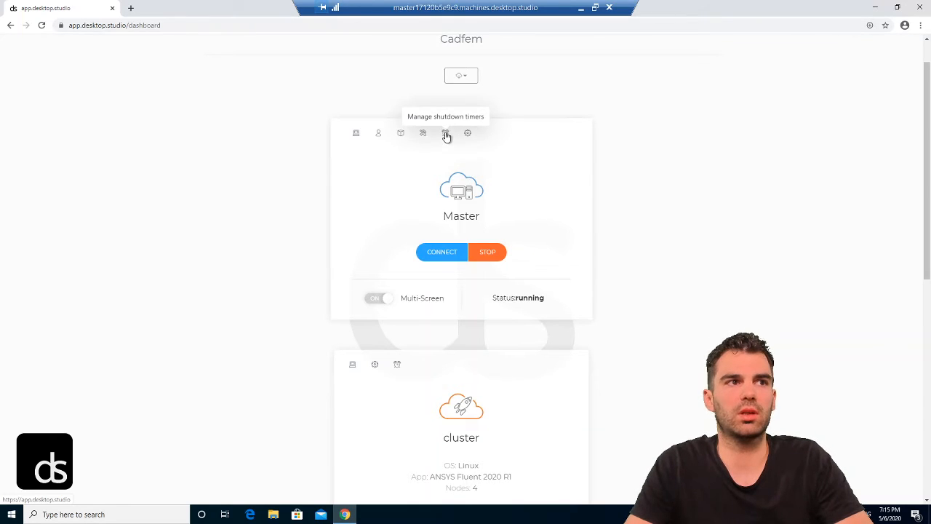
{"action": "left_click", "coordinate": [445, 135]}
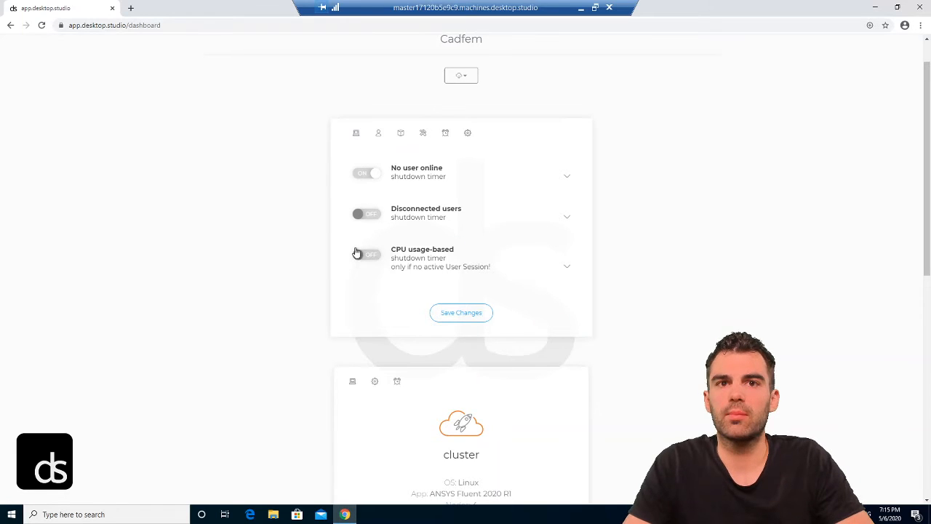
{"action": "left_click", "coordinate": [420, 260]}
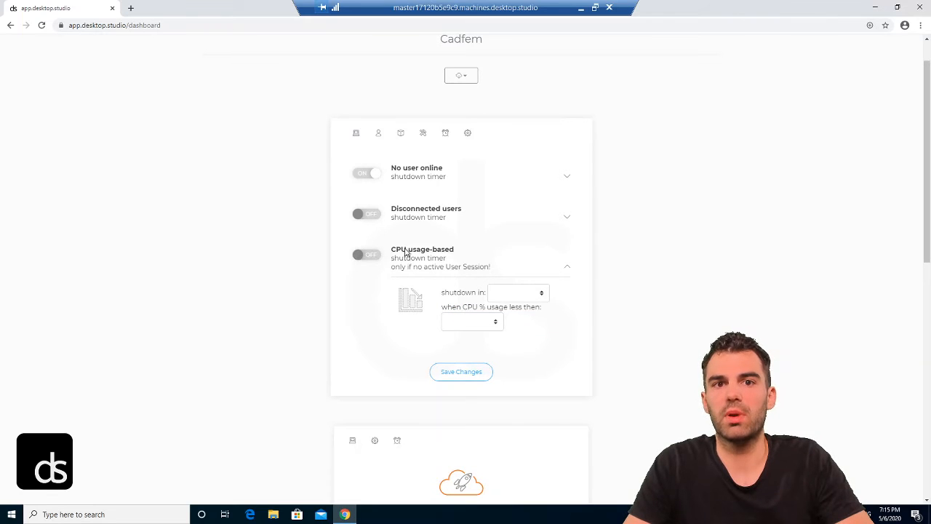
{"action": "scroll", "coordinate": [384, 208], "scroll_direction": "down", "scroll_amount": 1}
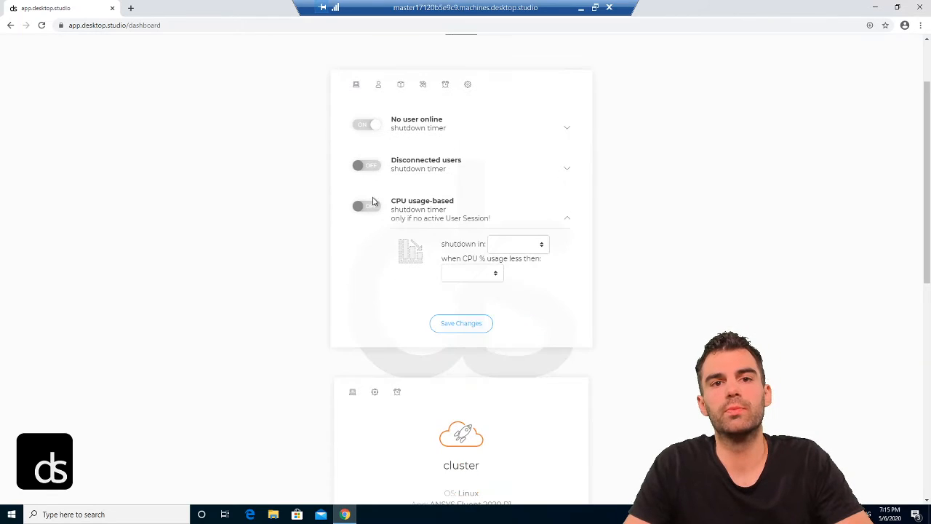
Step: Enable the Master's CPU usage-based shutdown at 30 min below 10 % CPU
{"action": "left_click", "coordinate": [367, 207]}
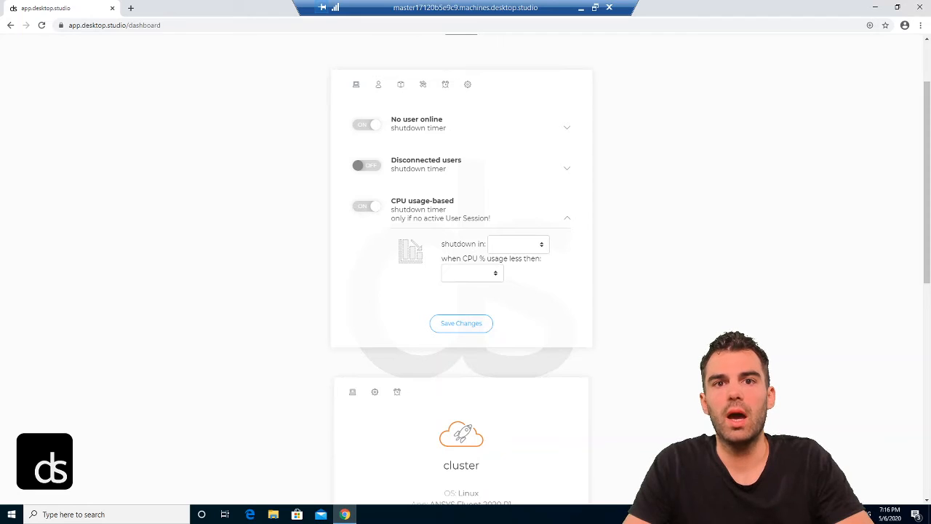
{"action": "left_click", "coordinate": [508, 248]}
{"action": "scroll", "coordinate": [447, 204], "scroll_direction": "down", "scroll_amount": 1}
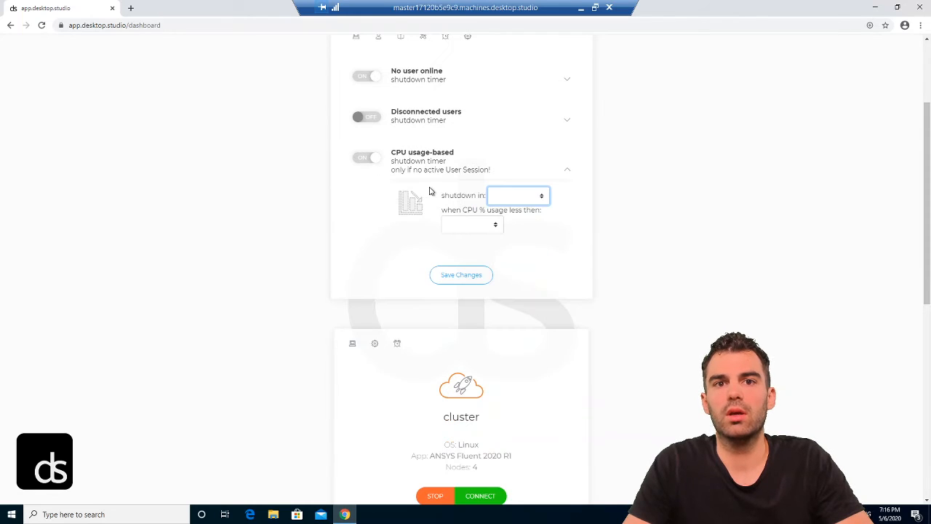
{"action": "left_click", "coordinate": [505, 200]}
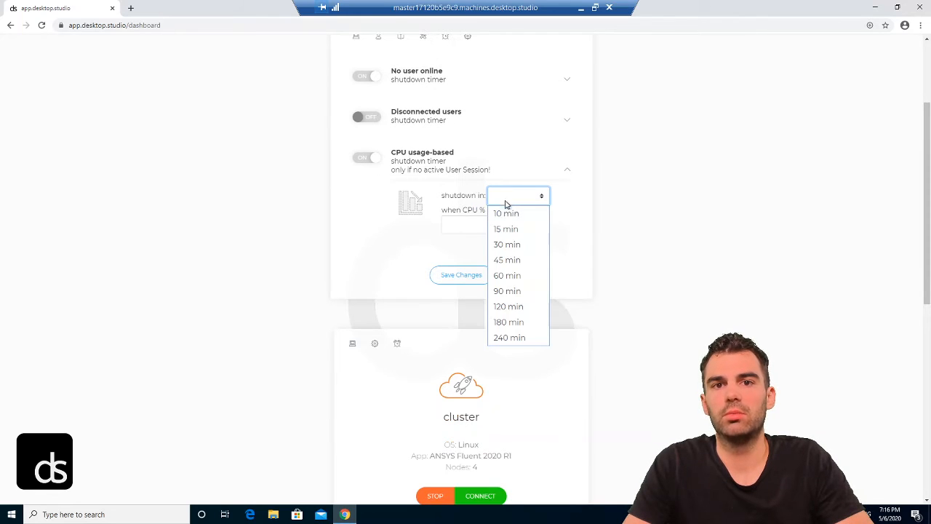
{"action": "left_click", "coordinate": [506, 246]}
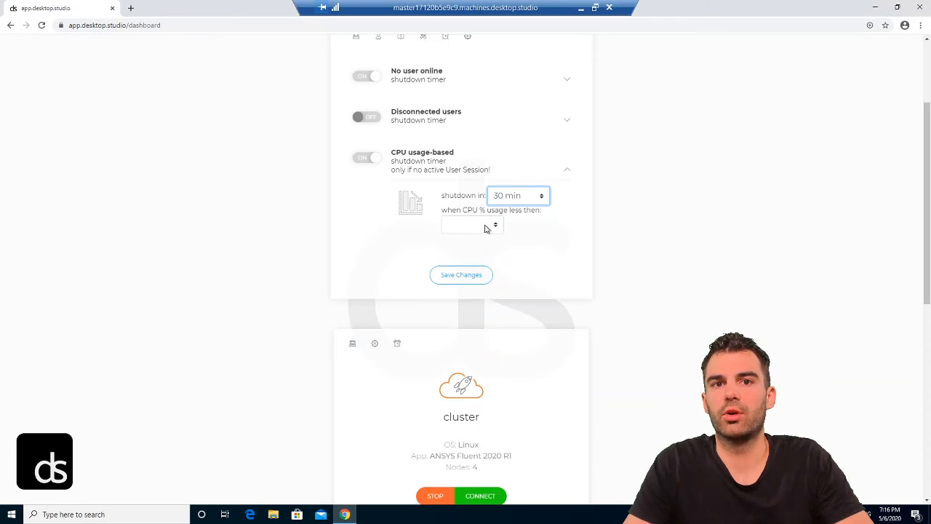
{"action": "left_click", "coordinate": [486, 229]}
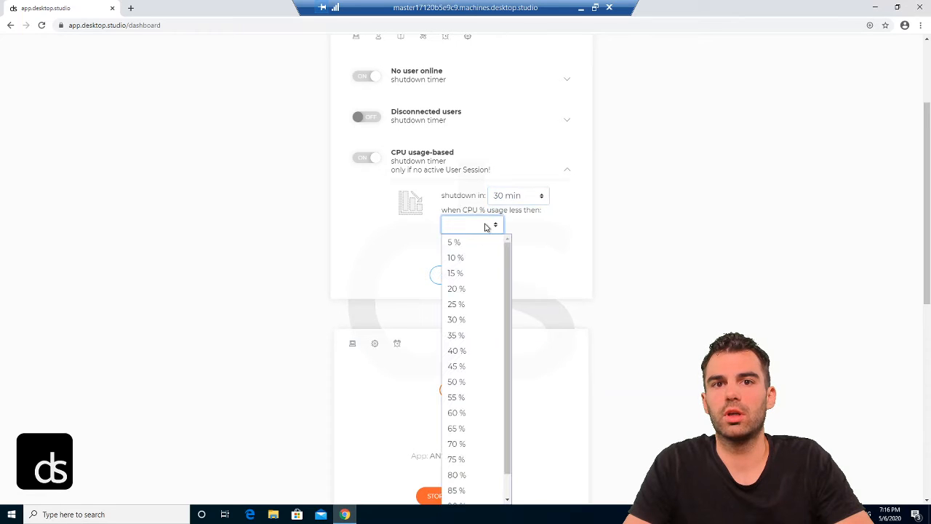
{"action": "left_click", "coordinate": [473, 259]}
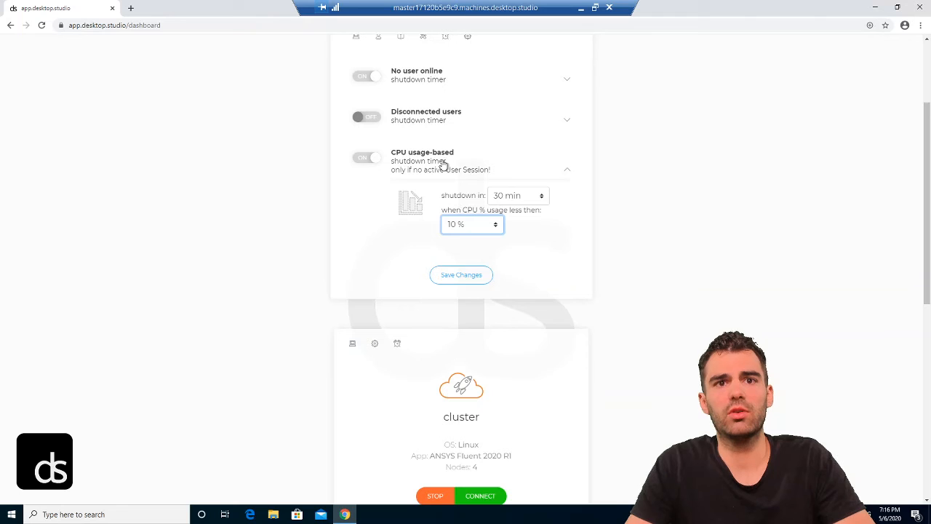
Step: Switch the Master's CPU usage-based shutdown timer back off
{"action": "scroll", "coordinate": [430, 142], "scroll_direction": "up", "scroll_amount": 1}
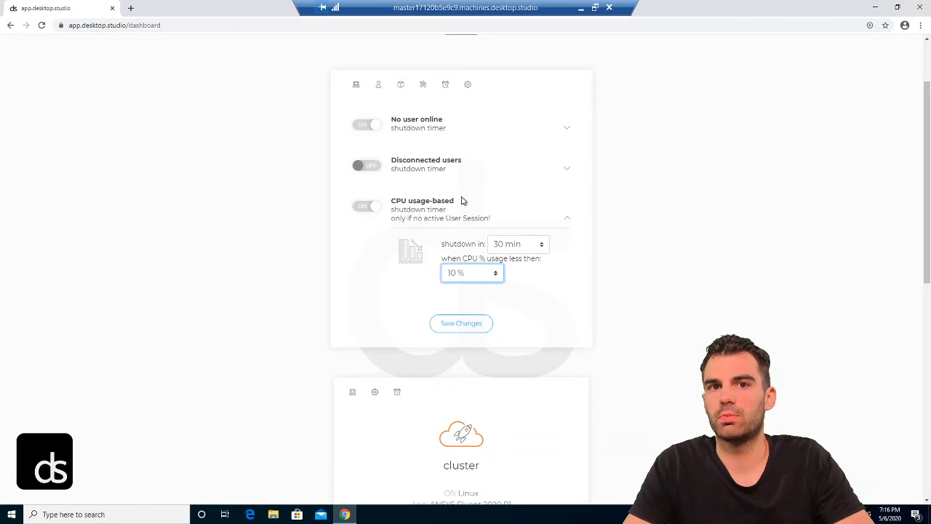
{"action": "left_click", "coordinate": [358, 210]}
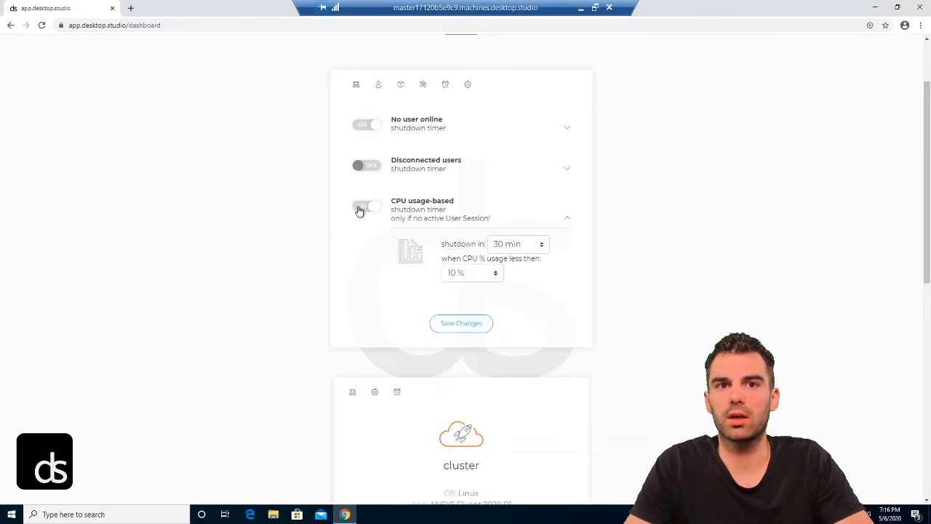
{"action": "scroll", "coordinate": [353, 203], "scroll_direction": "down", "scroll_amount": 2}
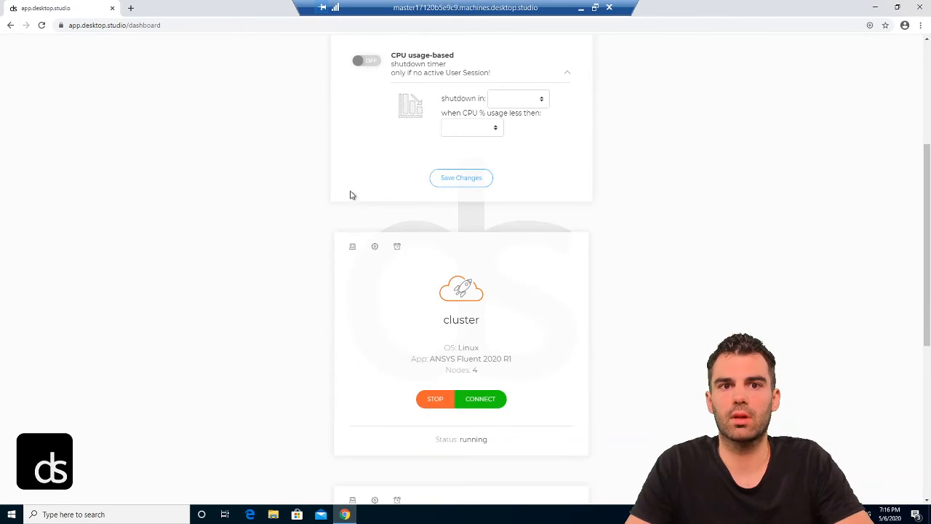
{"action": "scroll", "coordinate": [363, 181], "scroll_direction": "down", "scroll_amount": 2}
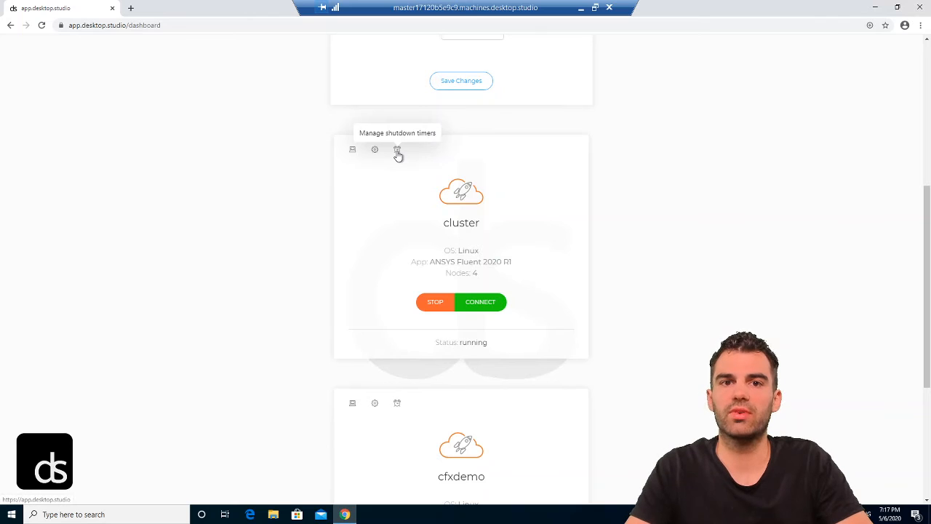
Step: On the Fluent cluster, enable CPU shutdown at 15 min below 10 % plus the application-based timer
{"action": "left_click", "coordinate": [398, 153]}
{"action": "scroll", "coordinate": [386, 179], "scroll_direction": "down", "scroll_amount": 1}
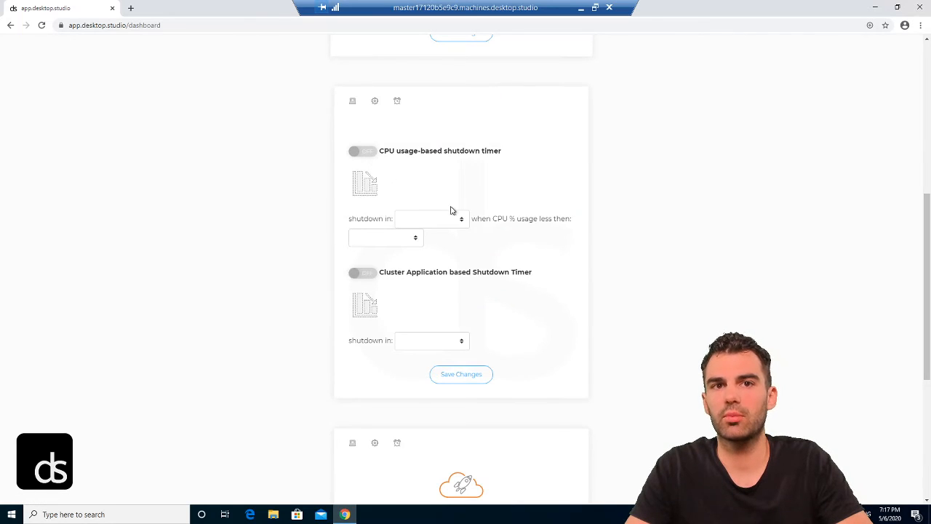
{"action": "left_click", "coordinate": [371, 152]}
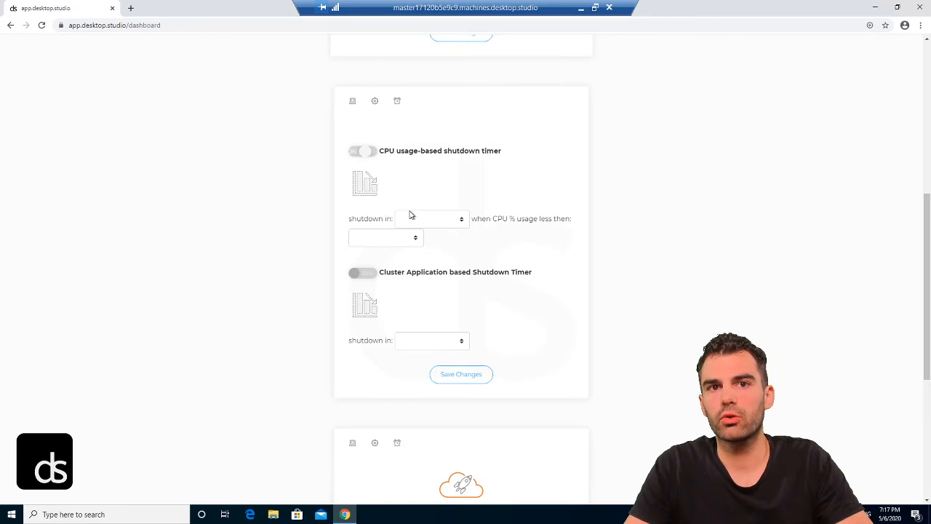
{"action": "left_click", "coordinate": [405, 226]}
{"action": "left_click", "coordinate": [412, 252]}
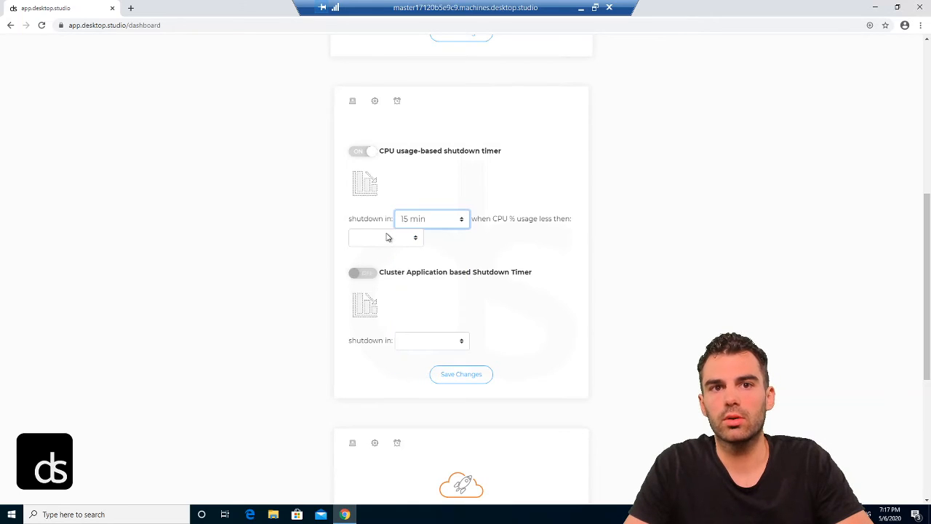
{"action": "left_click", "coordinate": [386, 238]}
{"action": "left_click", "coordinate": [383, 270]}
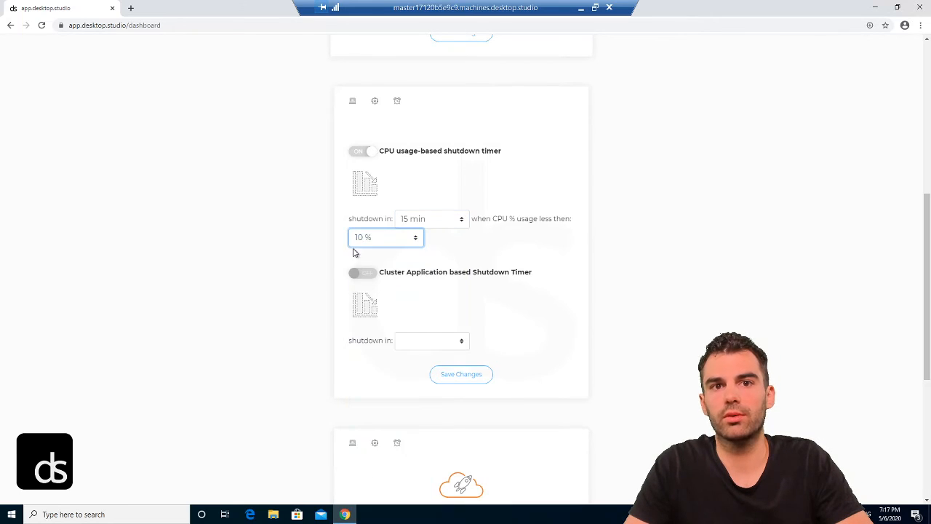
{"action": "left_click", "coordinate": [292, 198]}
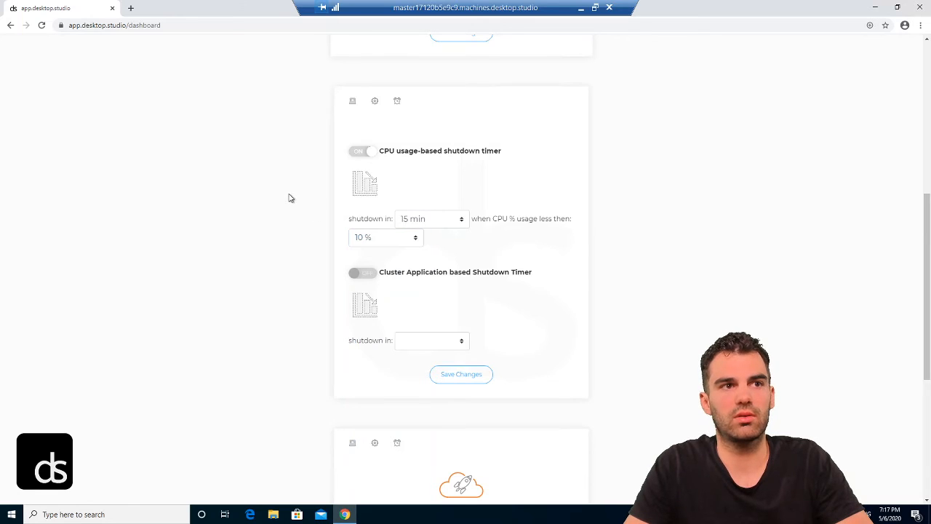
{"action": "scroll", "coordinate": [298, 173], "scroll_direction": "down", "scroll_amount": 2}
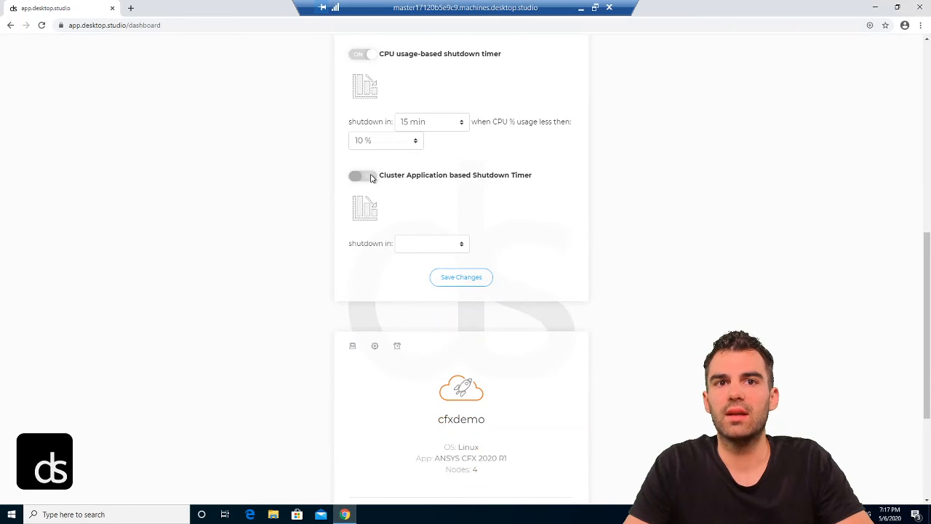
{"action": "left_click", "coordinate": [367, 176]}
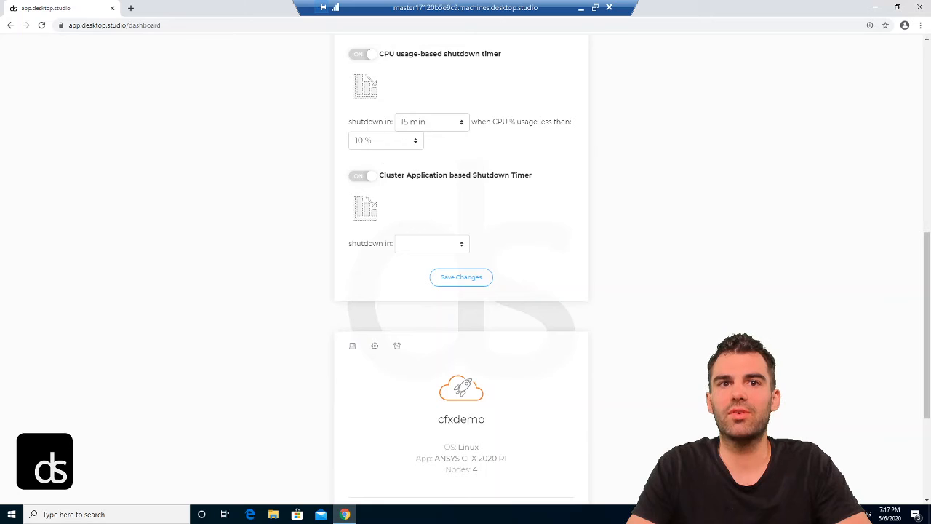
Step: Keep the CPU threshold at 10 % and set the application-based shutdown delay to 45 min
{"action": "left_click", "coordinate": [365, 149]}
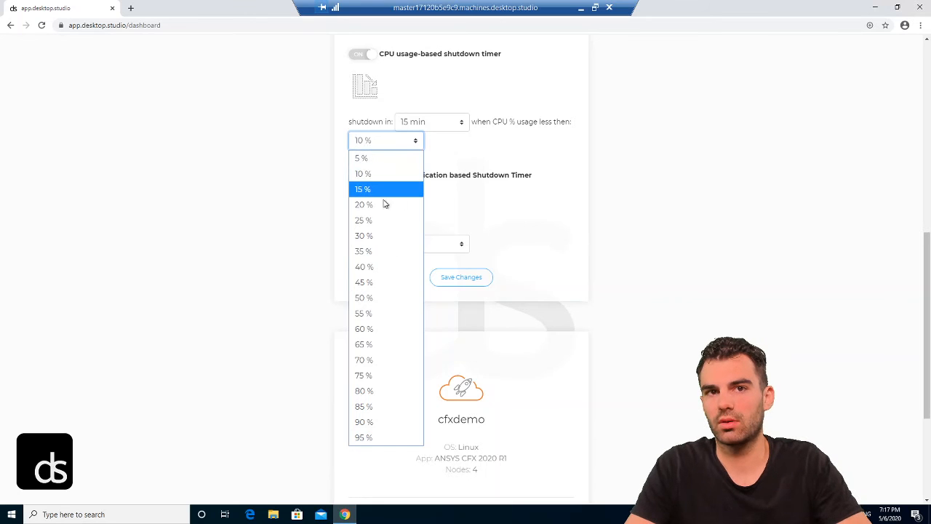
{"action": "left_click", "coordinate": [473, 206]}
{"action": "left_click", "coordinate": [505, 212]}
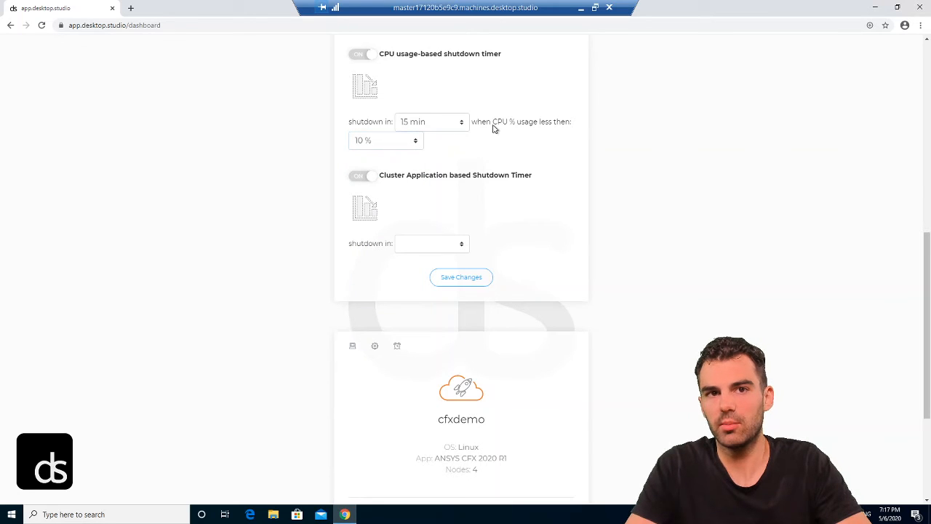
{"action": "left_click", "coordinate": [411, 246]}
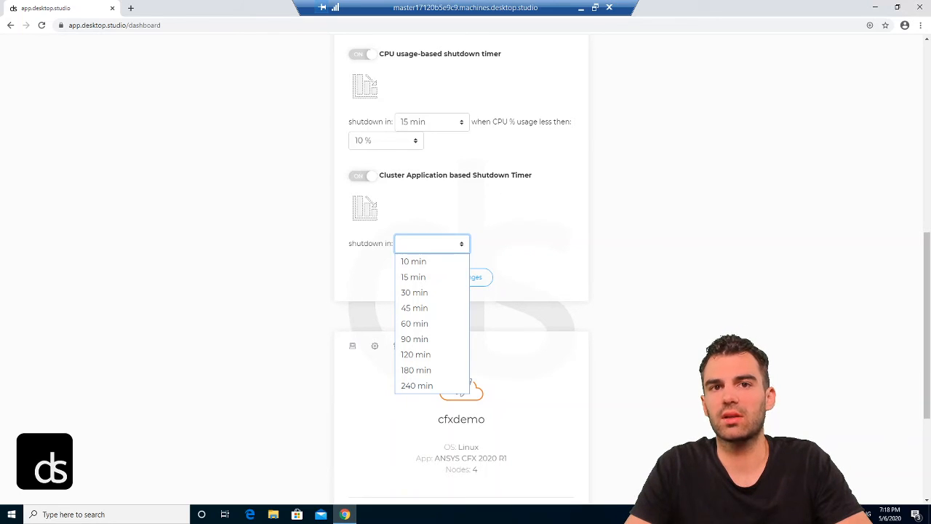
{"action": "scroll", "coordinate": [411, 181], "scroll_direction": "down", "scroll_amount": 1}
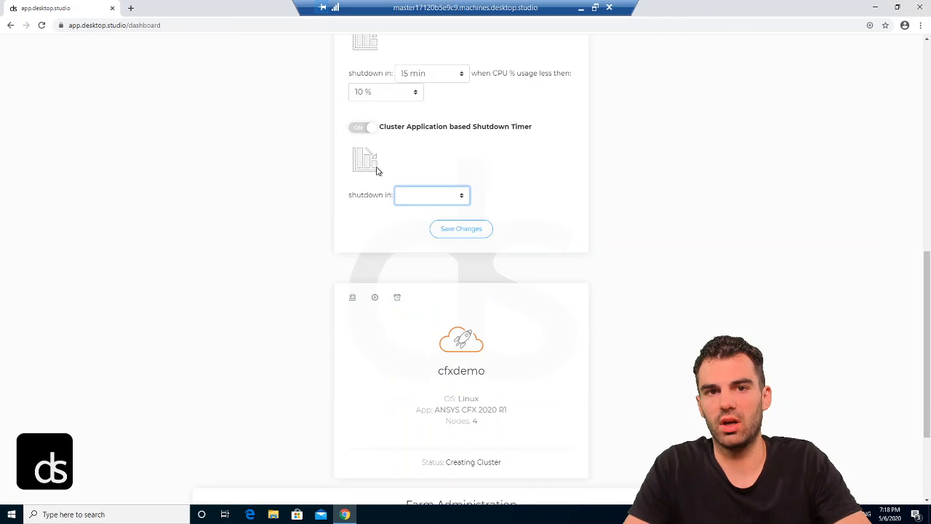
{"action": "left_click", "coordinate": [425, 204]}
{"action": "left_click", "coordinate": [414, 259]}
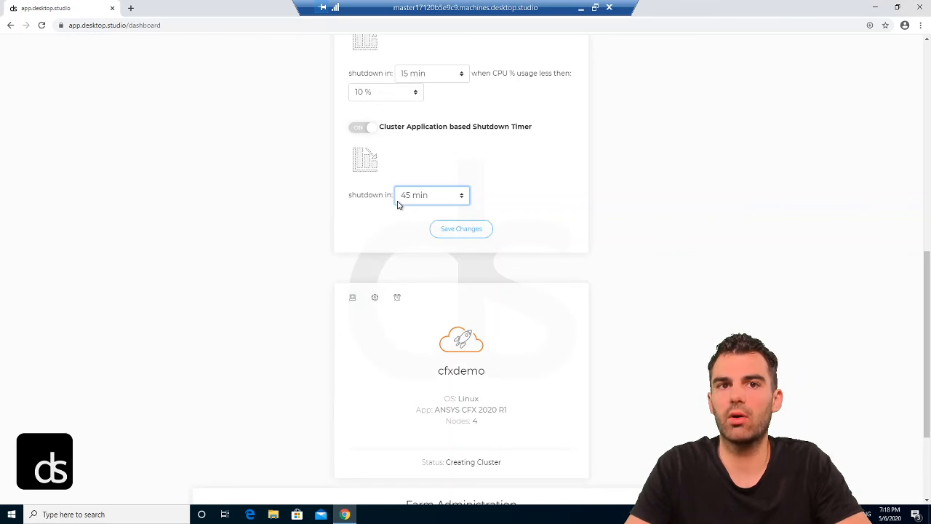
Step: Turn off both application-based and CPU usage-based timers and return to the cluster overview
{"action": "left_click", "coordinate": [356, 129]}
{"action": "scroll", "coordinate": [355, 138], "scroll_direction": "up", "scroll_amount": 3}
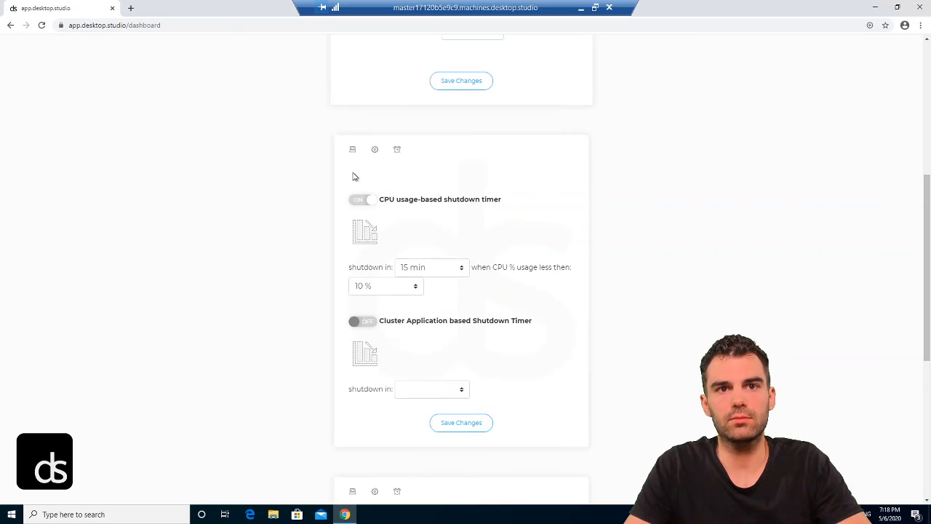
{"action": "left_click", "coordinate": [354, 200]}
{"action": "left_click", "coordinate": [354, 149]}
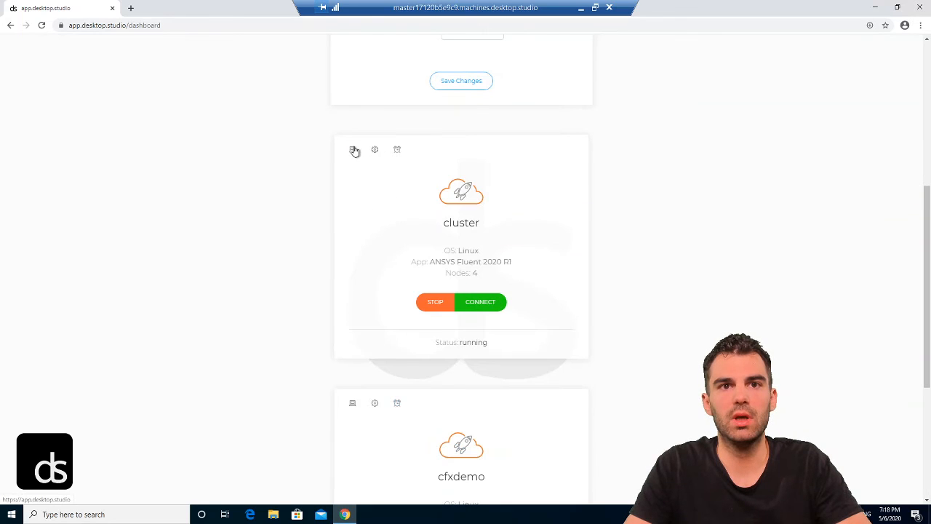
Step: Connect to the Fluent cluster, dismiss the download notice, and approve the AnsysFluent helper
{"action": "scroll", "coordinate": [382, 131], "scroll_direction": "down", "scroll_amount": 1}
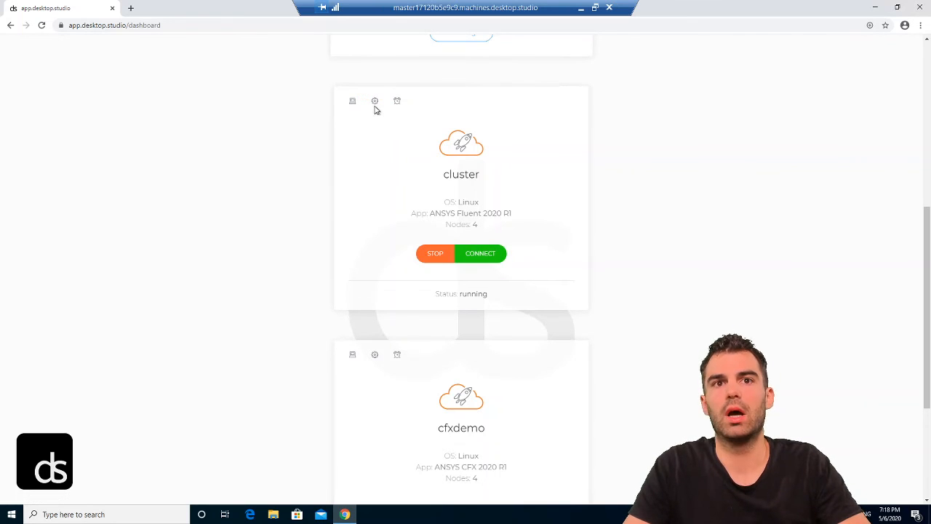
{"action": "left_click", "coordinate": [477, 255]}
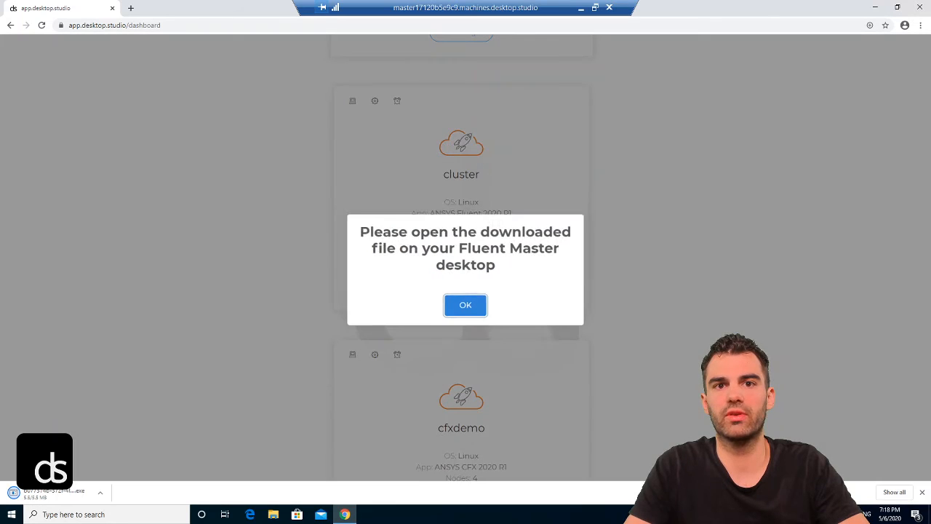
{"action": "left_click", "coordinate": [465, 296]}
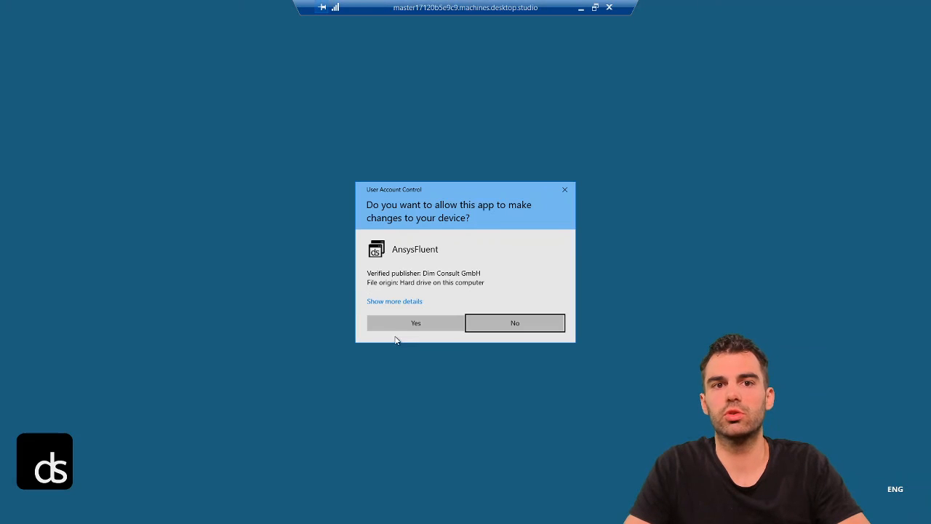
{"action": "left_click", "coordinate": [401, 325]}
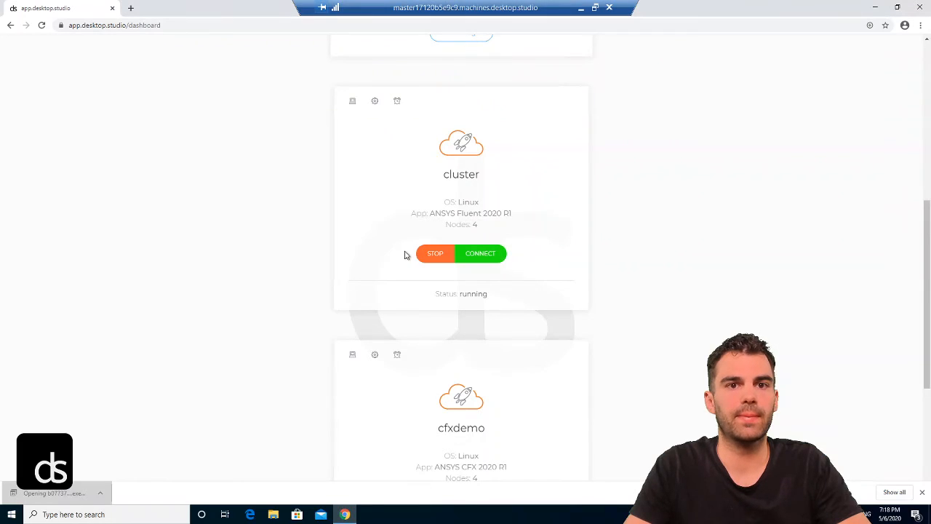
Step: View the cluster's node details and close the Fluent Launcher
{"action": "left_click", "coordinate": [375, 102]}
{"action": "scroll", "coordinate": [448, 256], "scroll_direction": "down", "scroll_amount": 1}
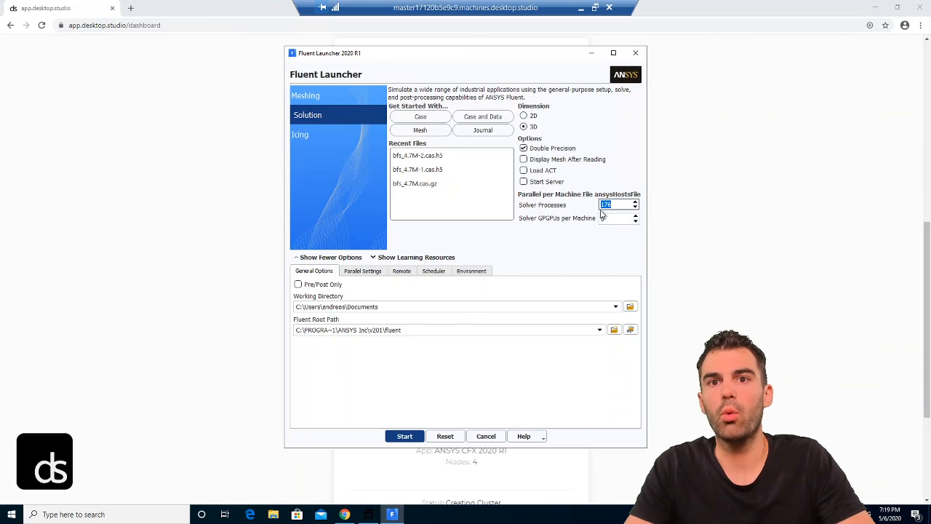
{"action": "left_click", "coordinate": [643, 57]}
Step: Return the Fluent cluster card to its summary view
{"action": "scroll", "coordinate": [472, 182], "scroll_direction": "down", "scroll_amount": 1}
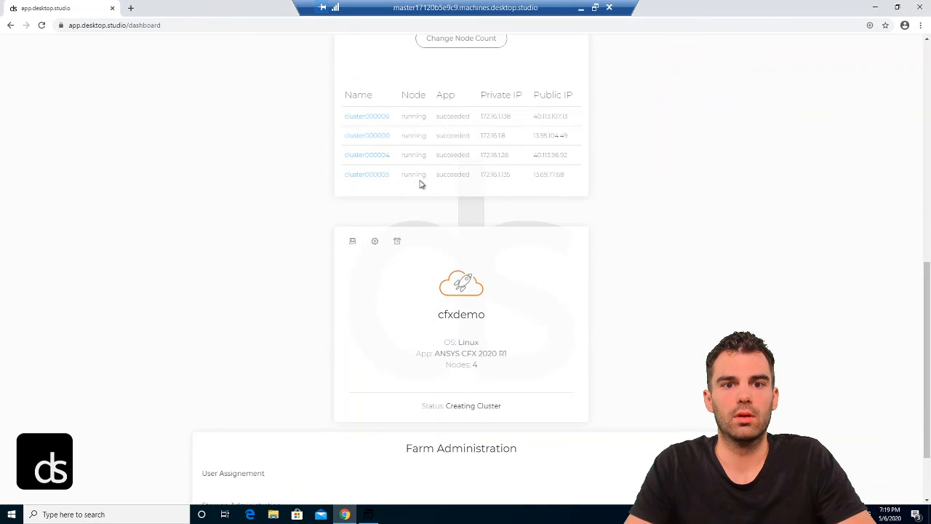
{"action": "scroll", "coordinate": [407, 178], "scroll_direction": "up", "scroll_amount": 1}
{"action": "left_click", "coordinate": [352, 53]}
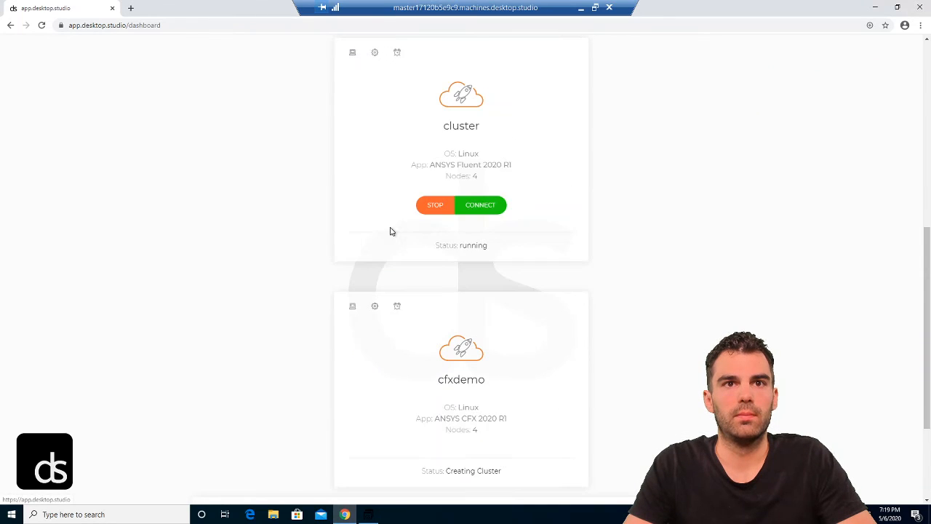
Step: View the cfxdemo cluster's node details
{"action": "scroll", "coordinate": [395, 166], "scroll_direction": "down", "scroll_amount": 1}
{"action": "scroll", "coordinate": [392, 192], "scroll_direction": "down", "scroll_amount": 1}
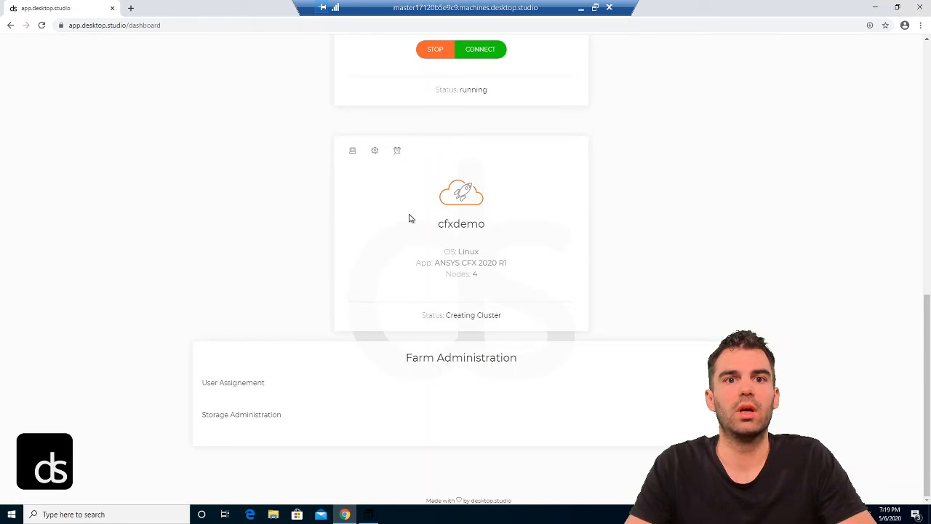
{"action": "left_click", "coordinate": [375, 152]}
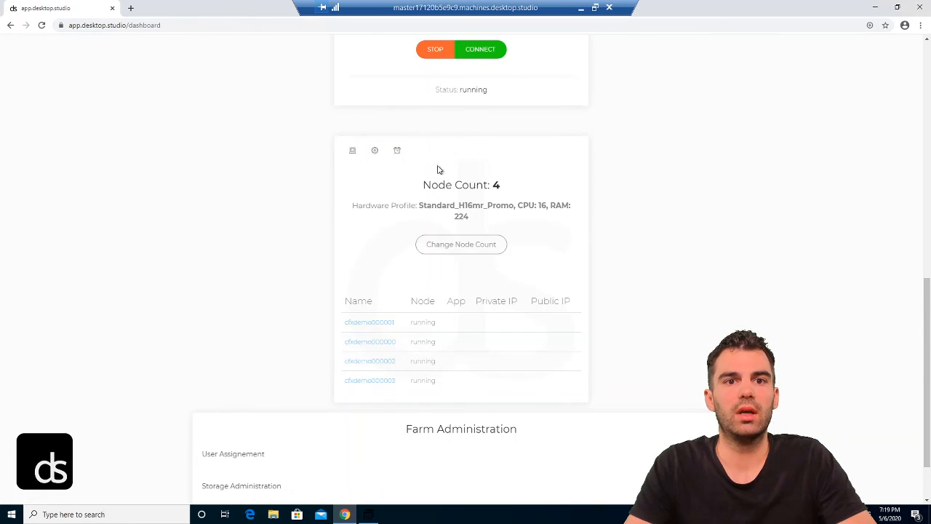
{"action": "scroll", "coordinate": [439, 170], "scroll_direction": "down", "scroll_amount": 1}
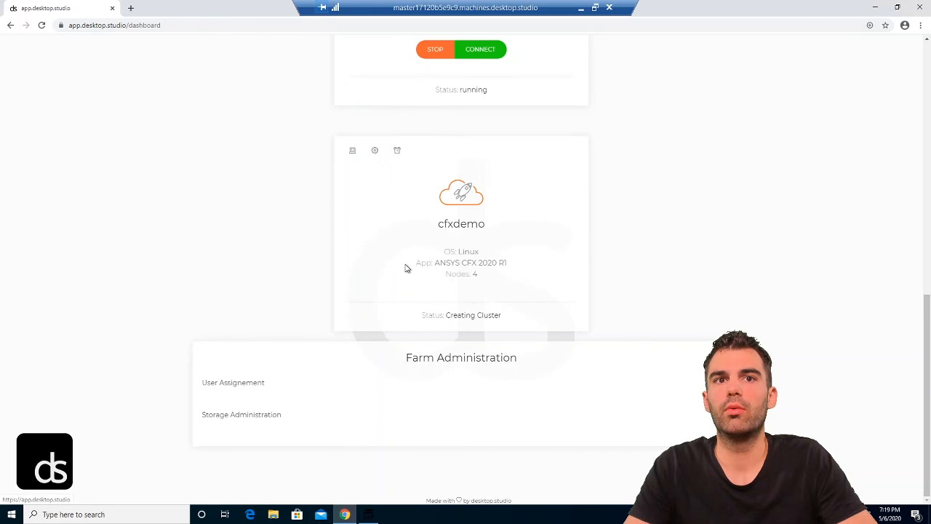
{"action": "scroll", "coordinate": [426, 209], "scroll_direction": "up", "scroll_amount": 3}
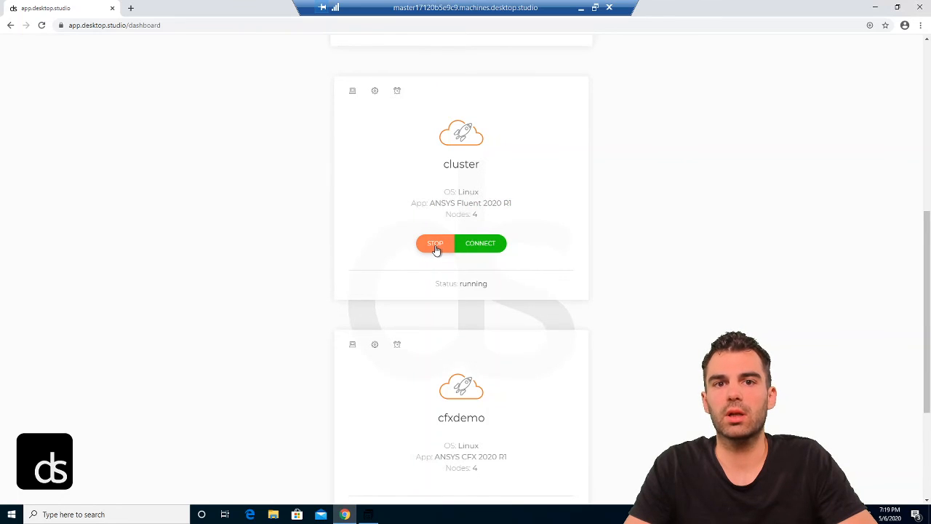
Step: Confirm 'Yes, stop Cluster!' so the Fluent card reads Stopping, then switch the top card to Master
{"action": "left_click", "coordinate": [435, 246]}
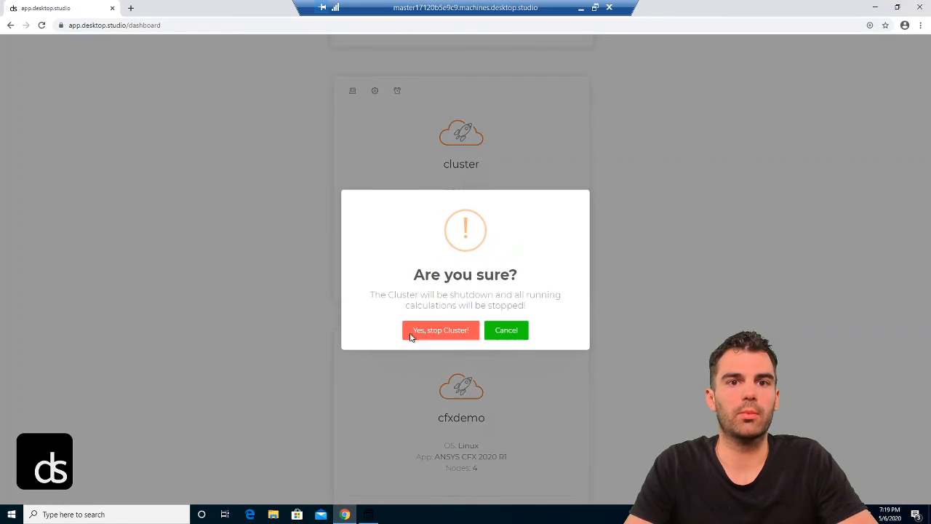
{"action": "left_click", "coordinate": [434, 331]}
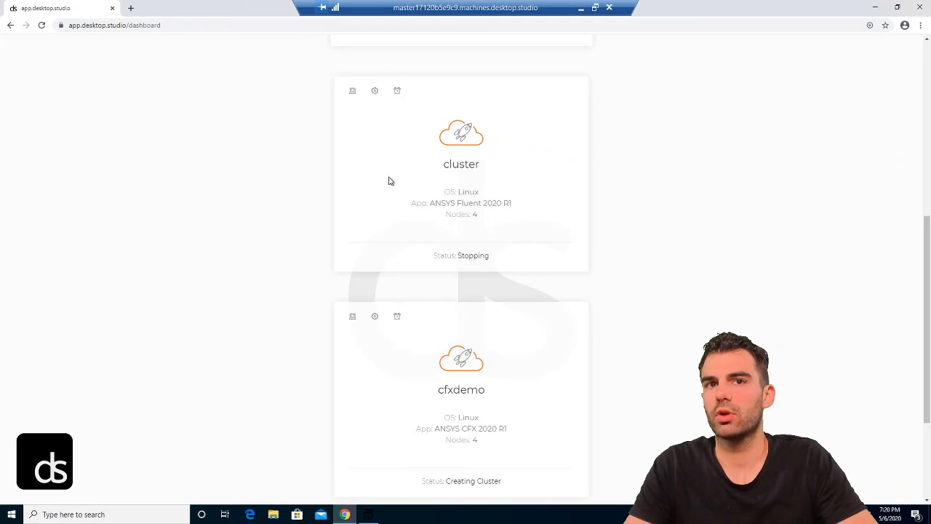
{"action": "scroll", "coordinate": [452, 142], "scroll_direction": "up", "scroll_amount": 2}
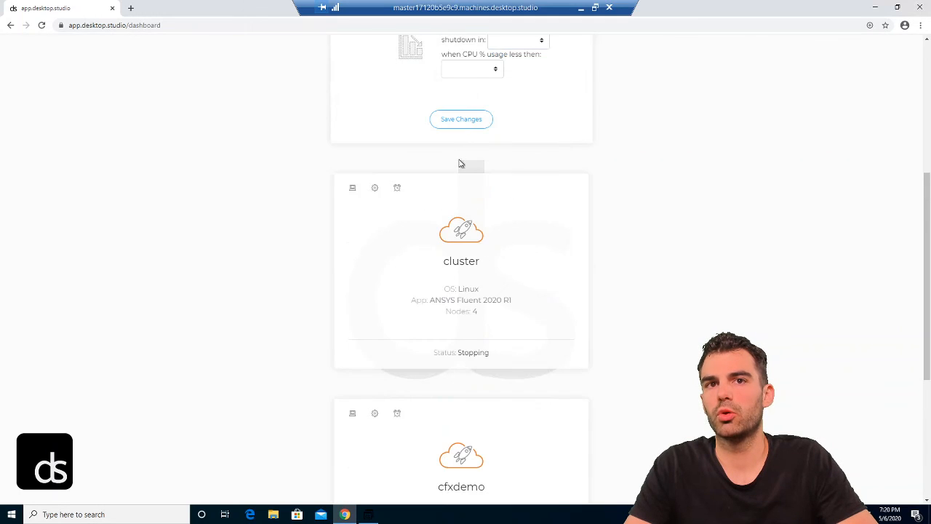
{"action": "scroll", "coordinate": [444, 109], "scroll_direction": "up", "scroll_amount": 3}
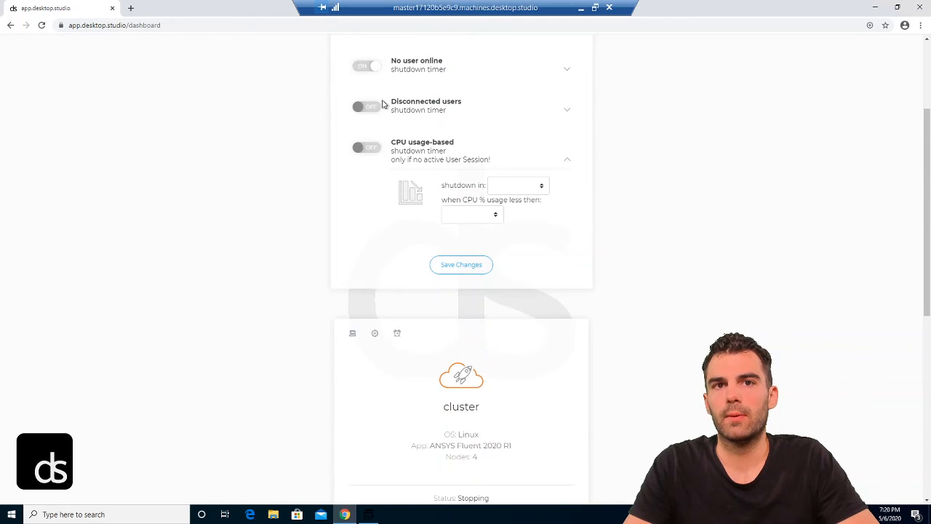
{"action": "scroll", "coordinate": [382, 104], "scroll_direction": "up", "scroll_amount": 2}
{"action": "left_click", "coordinate": [356, 122]}
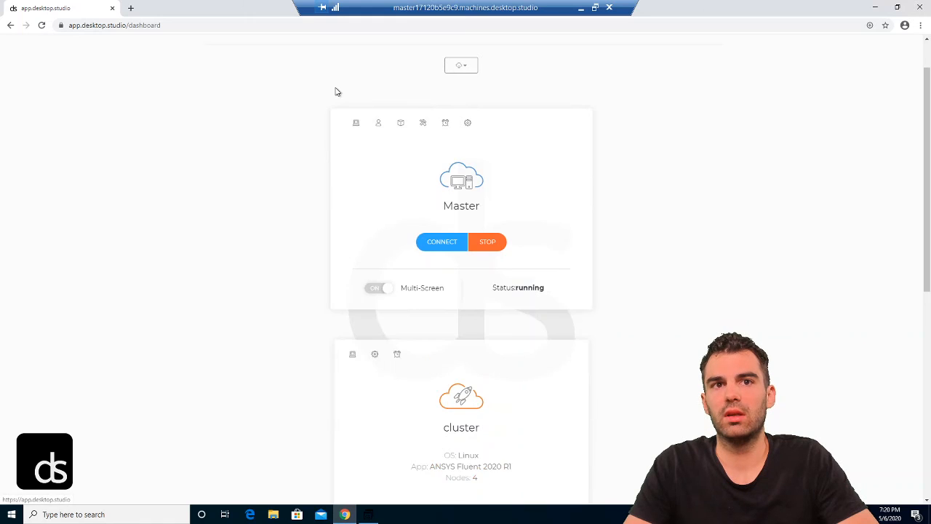
{"action": "scroll", "coordinate": [448, 222], "scroll_direction": "down", "scroll_amount": 3}
{"action": "scroll", "coordinate": [448, 221], "scroll_direction": "down", "scroll_amount": 1}
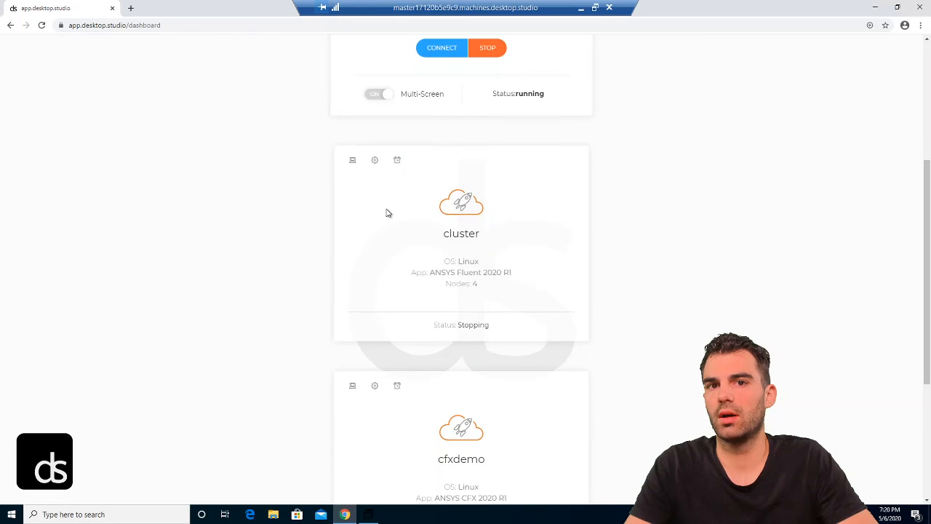
{"action": "scroll", "coordinate": [418, 181], "scroll_direction": "down", "scroll_amount": 2}
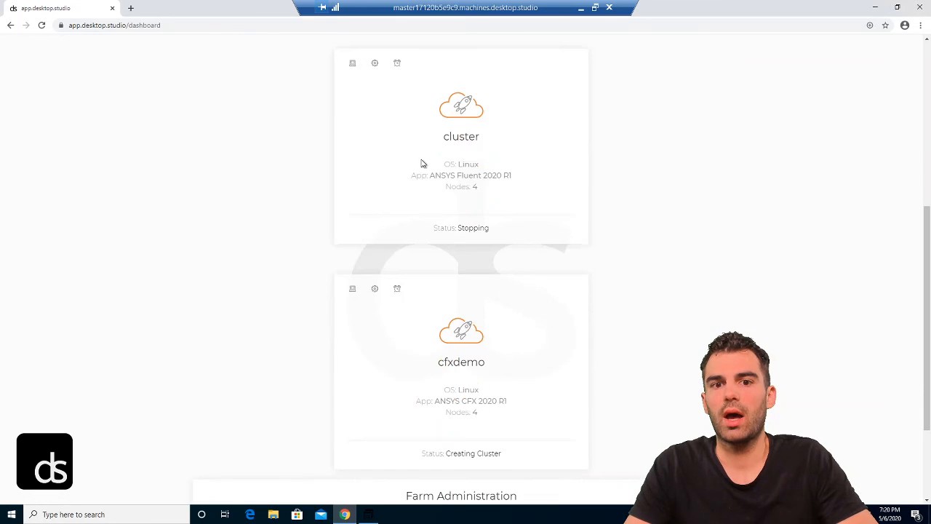